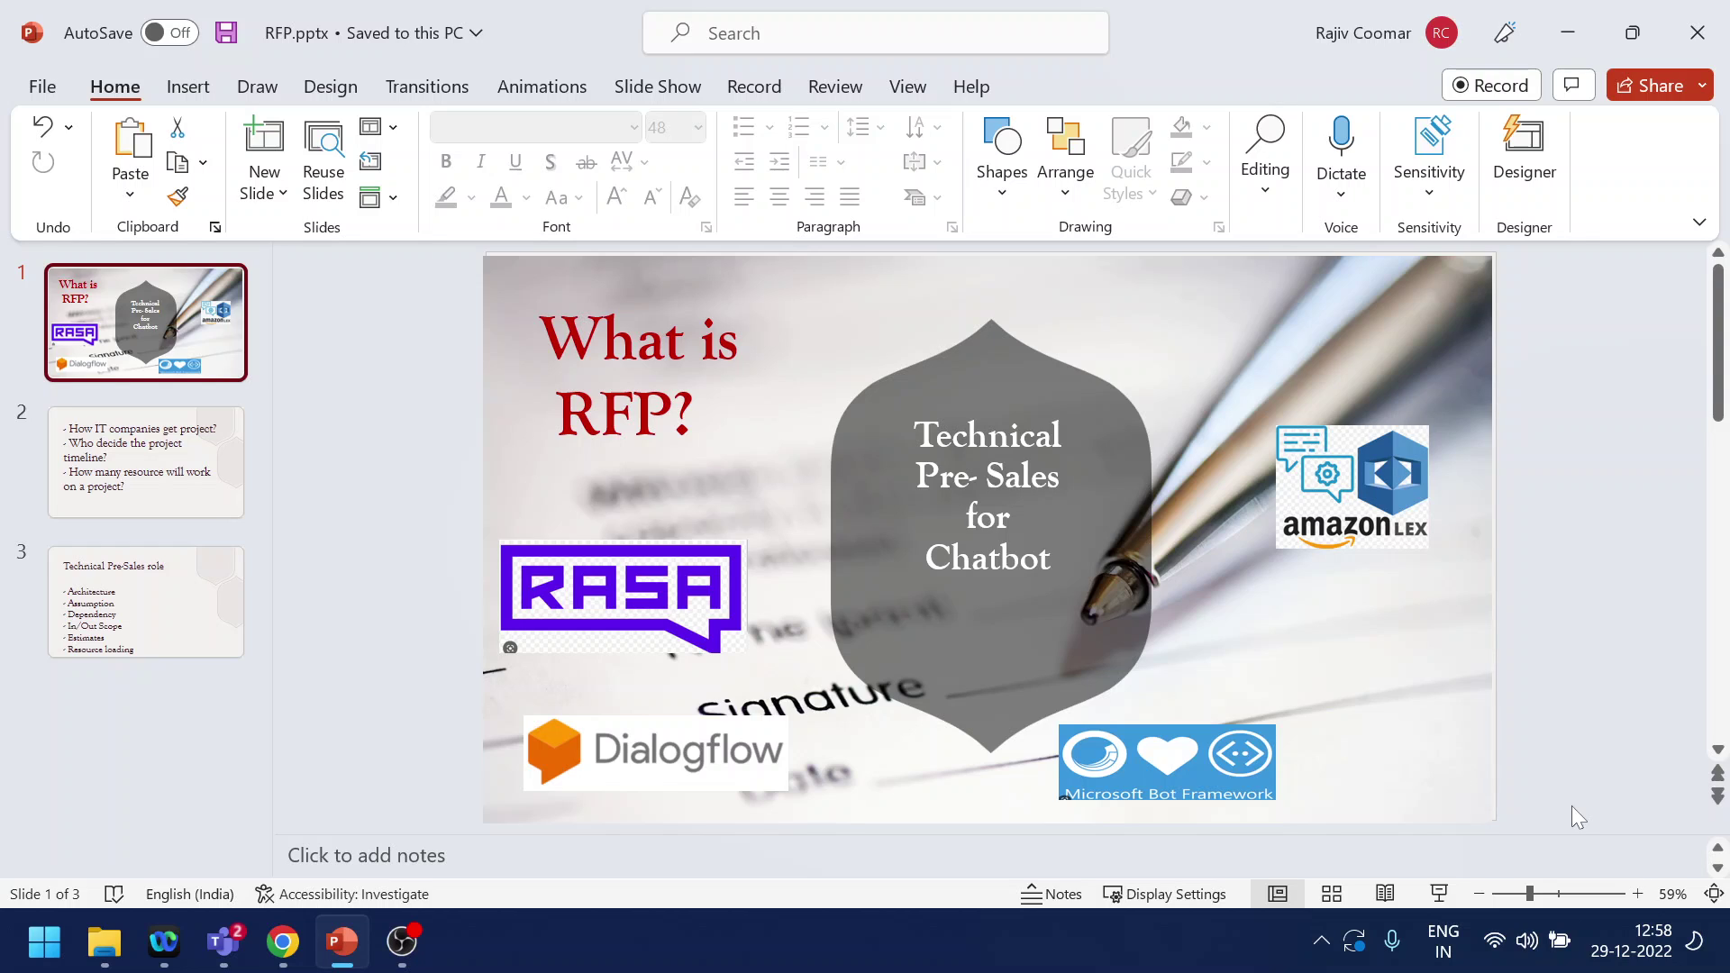
Move to slide 2 of RFP.pptx, then launch Paint by searching 'mspaint' from Start
scroll(1572, 806, "down", 1)
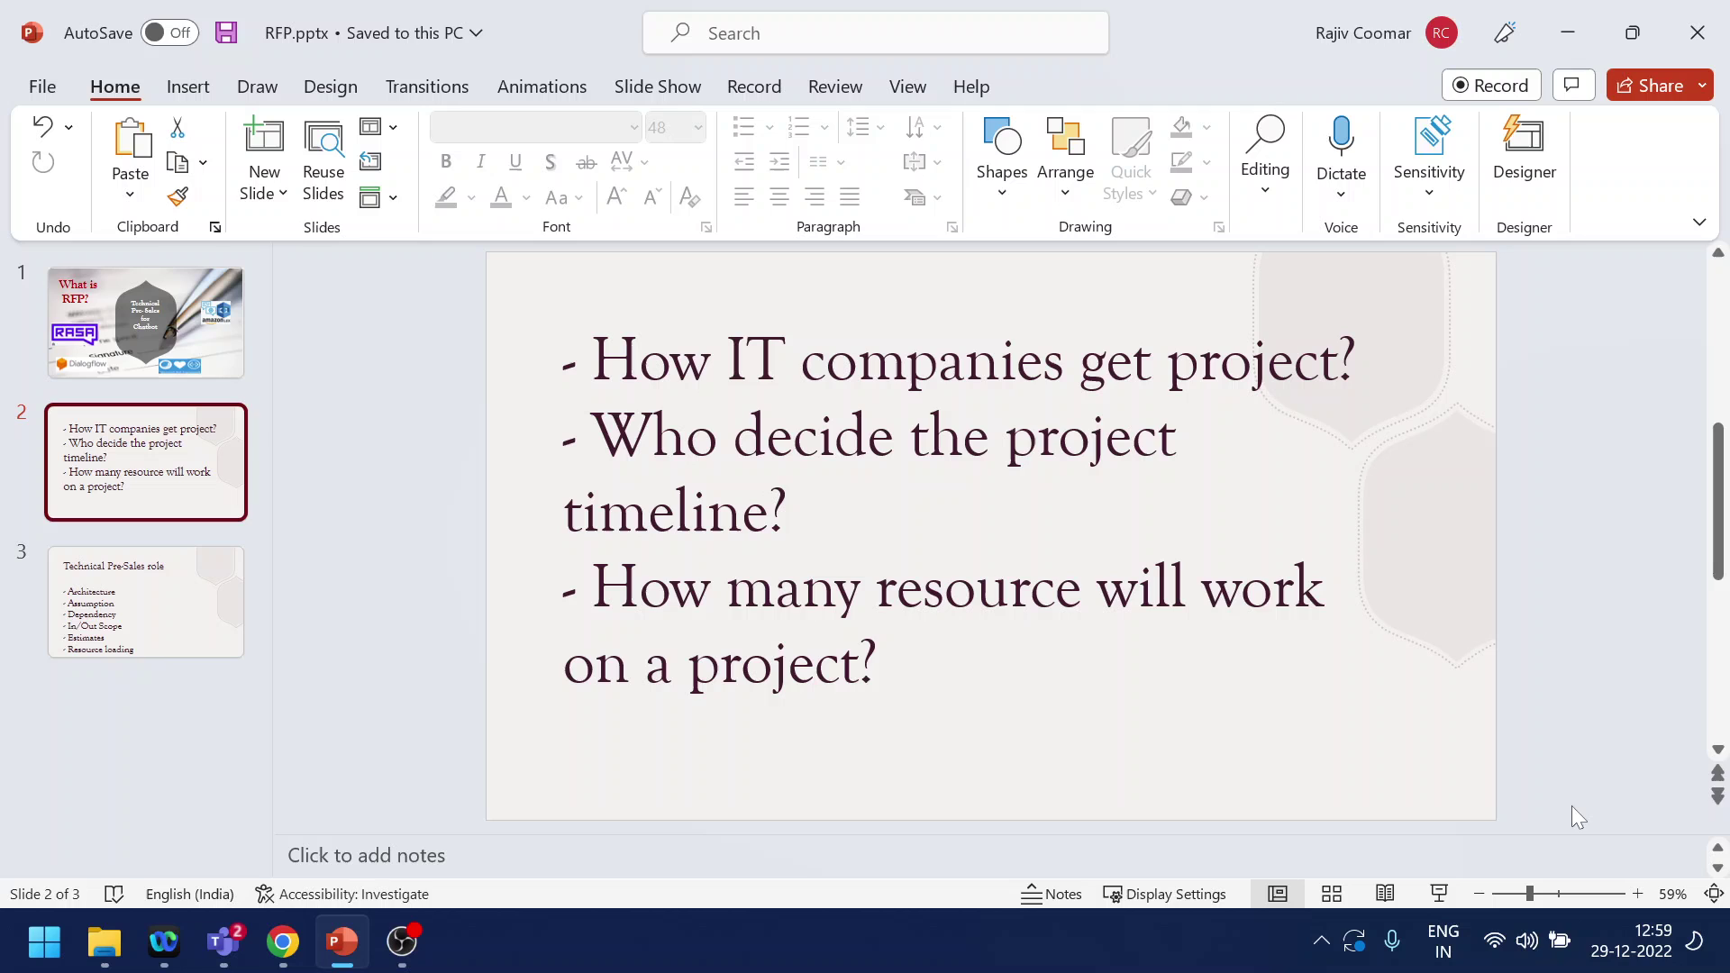
left_click(27, 953)
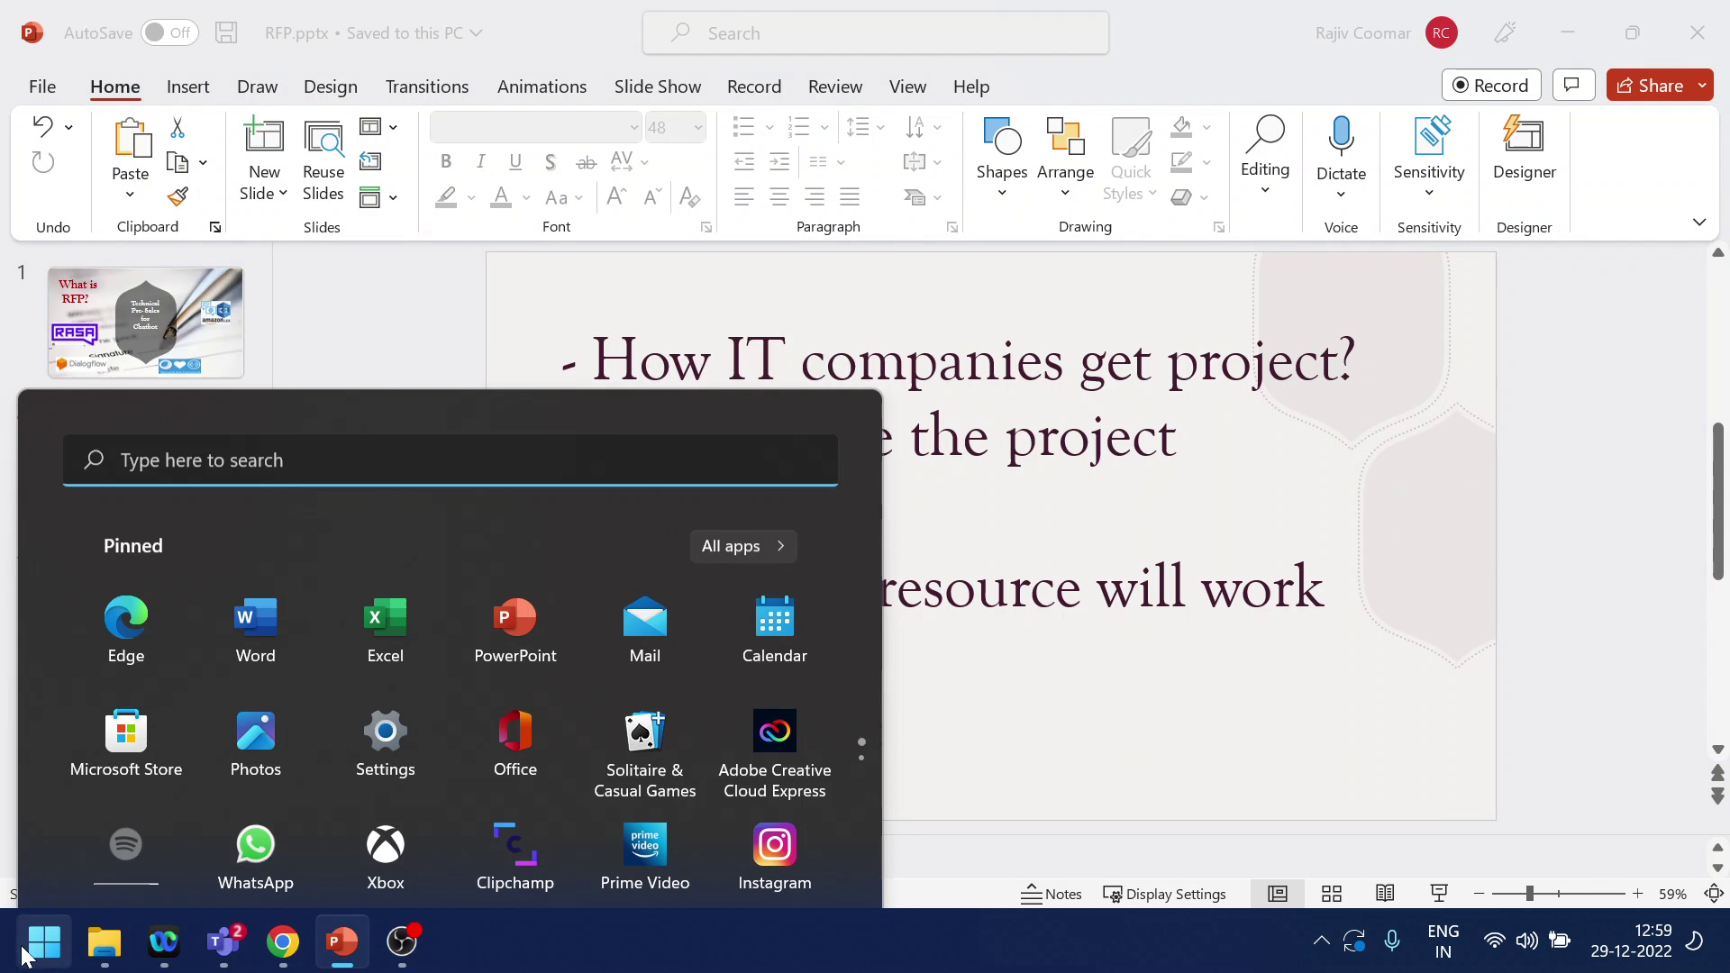
type("mspa")
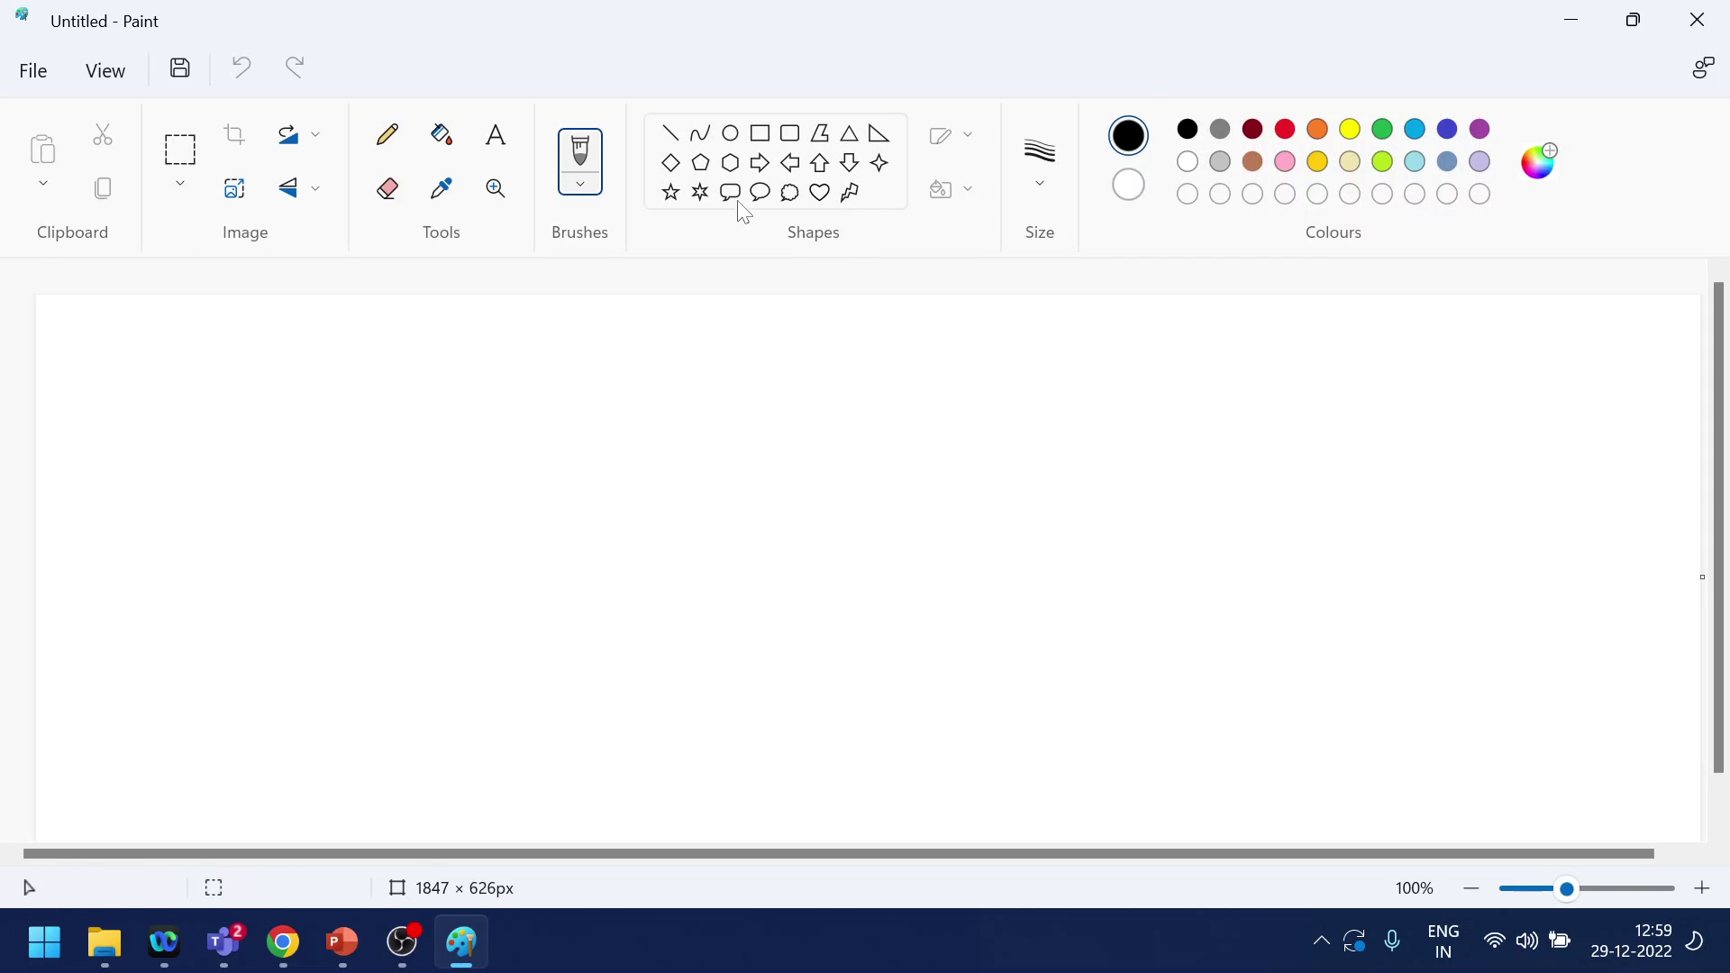
Draw the client ellipse on the left side of the canvas
left_click(731, 133)
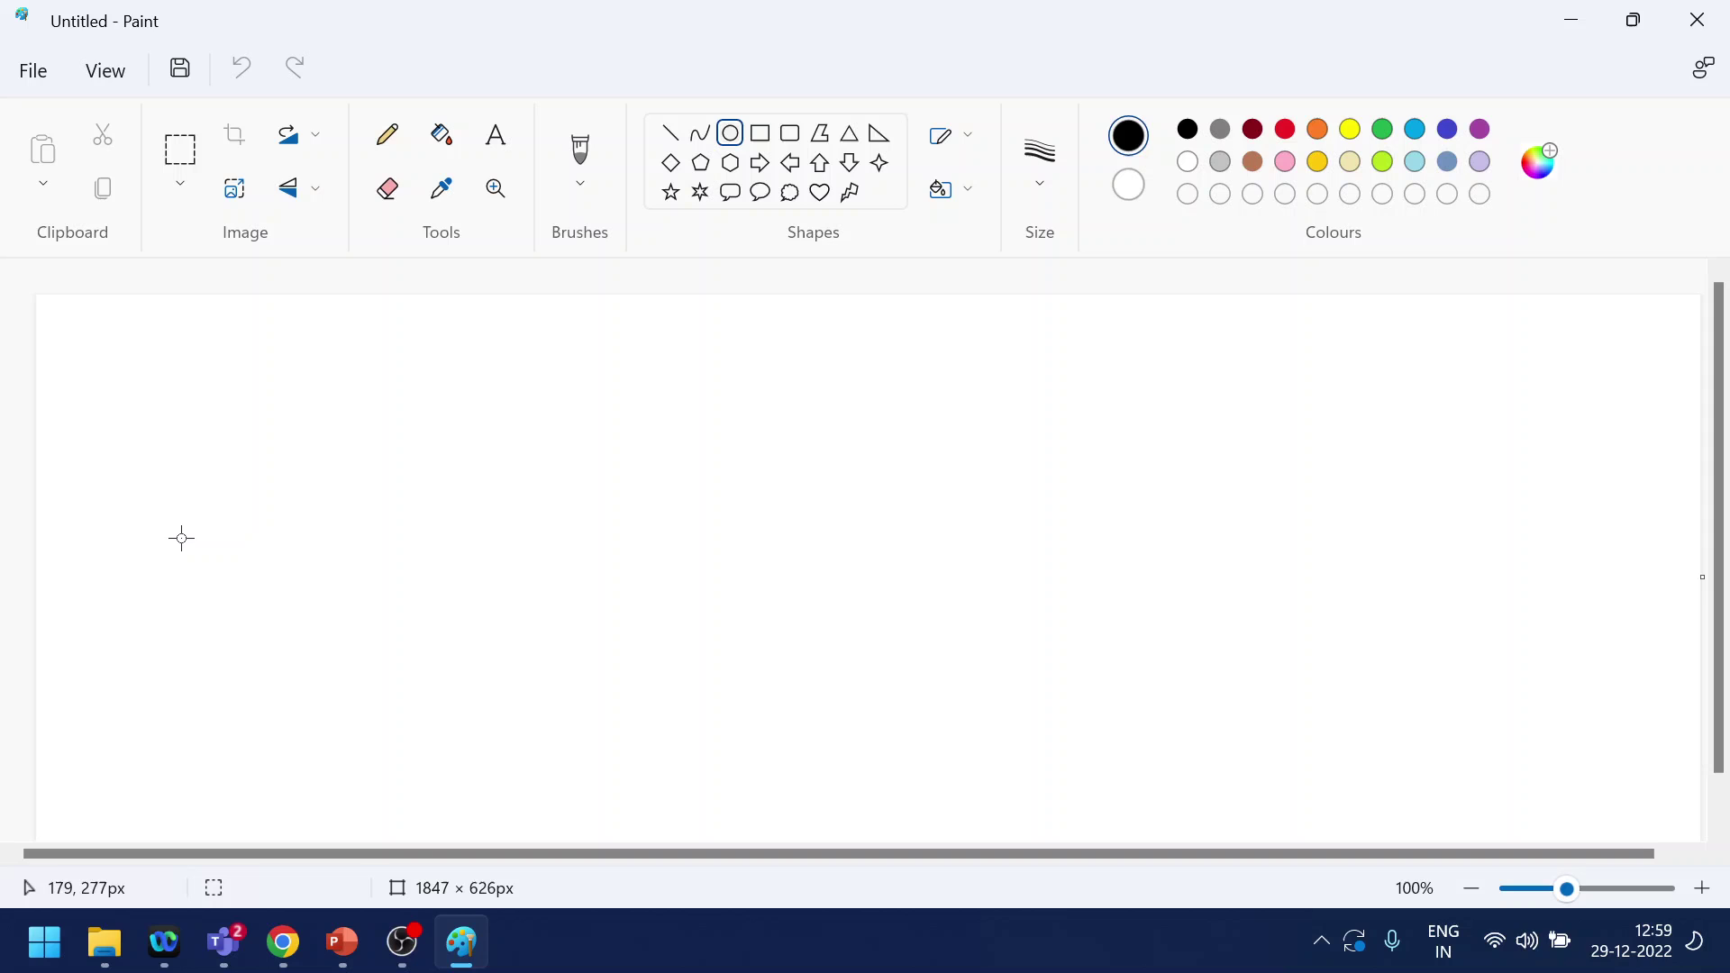
left_click_drag(155, 511, 282, 606)
left_click(495, 135)
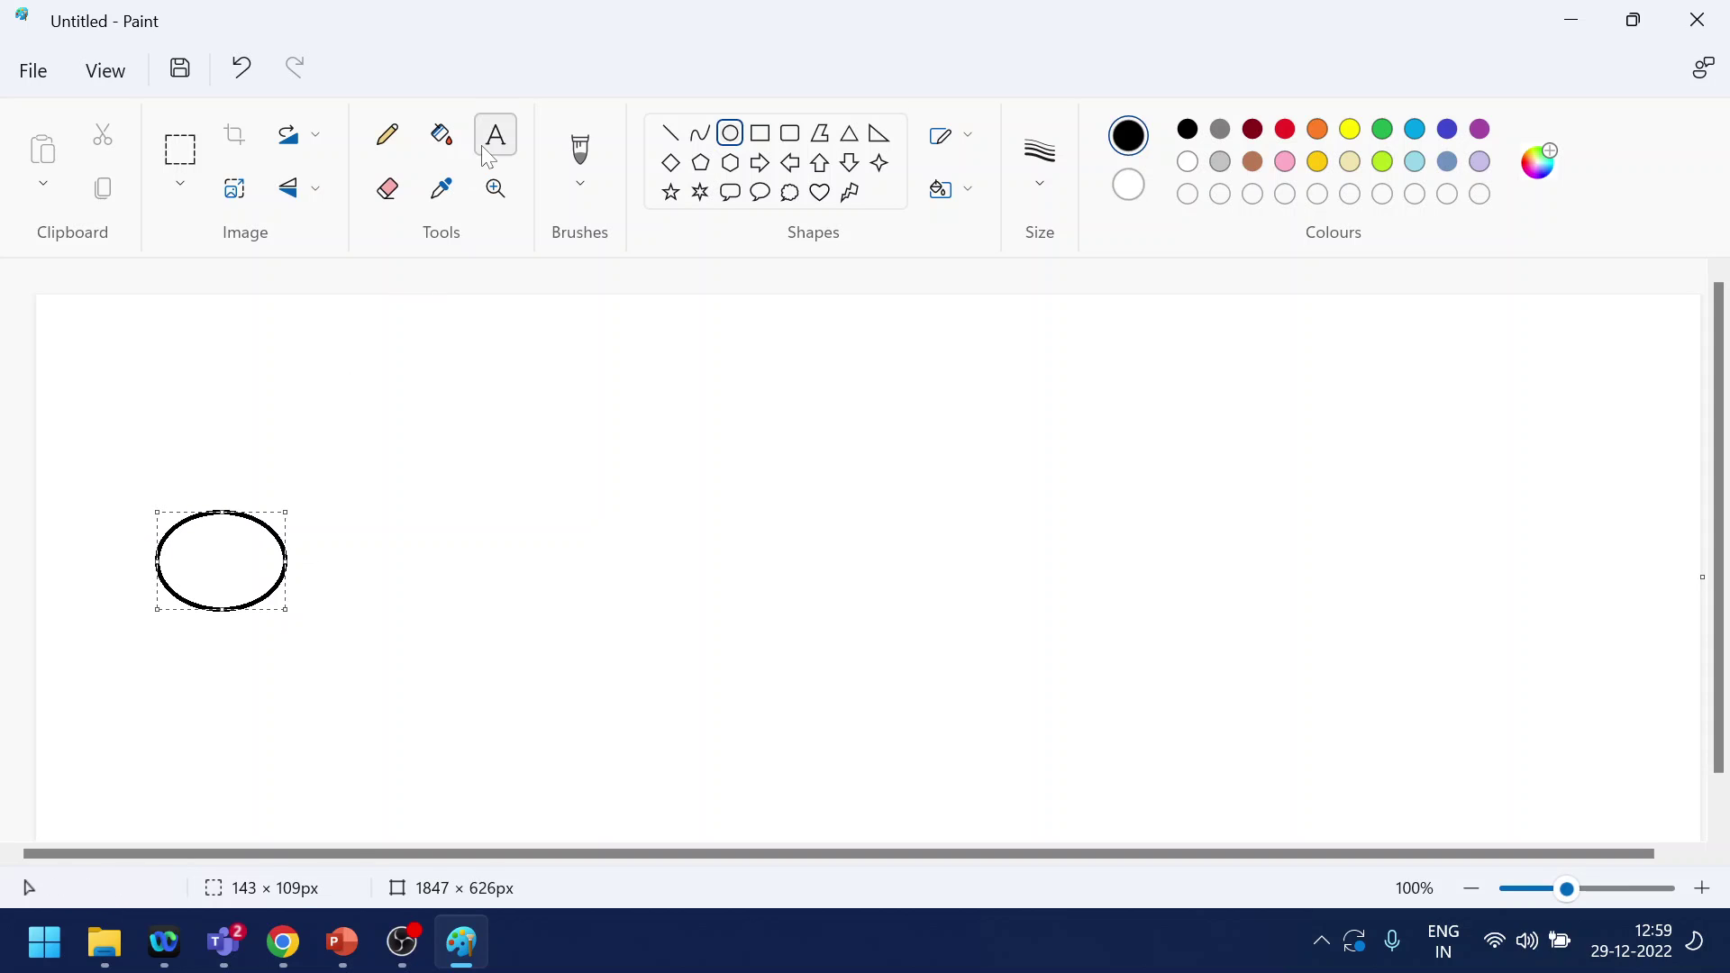
Add the label 'client' above the ellipse in 12-point text
left_click(163, 431)
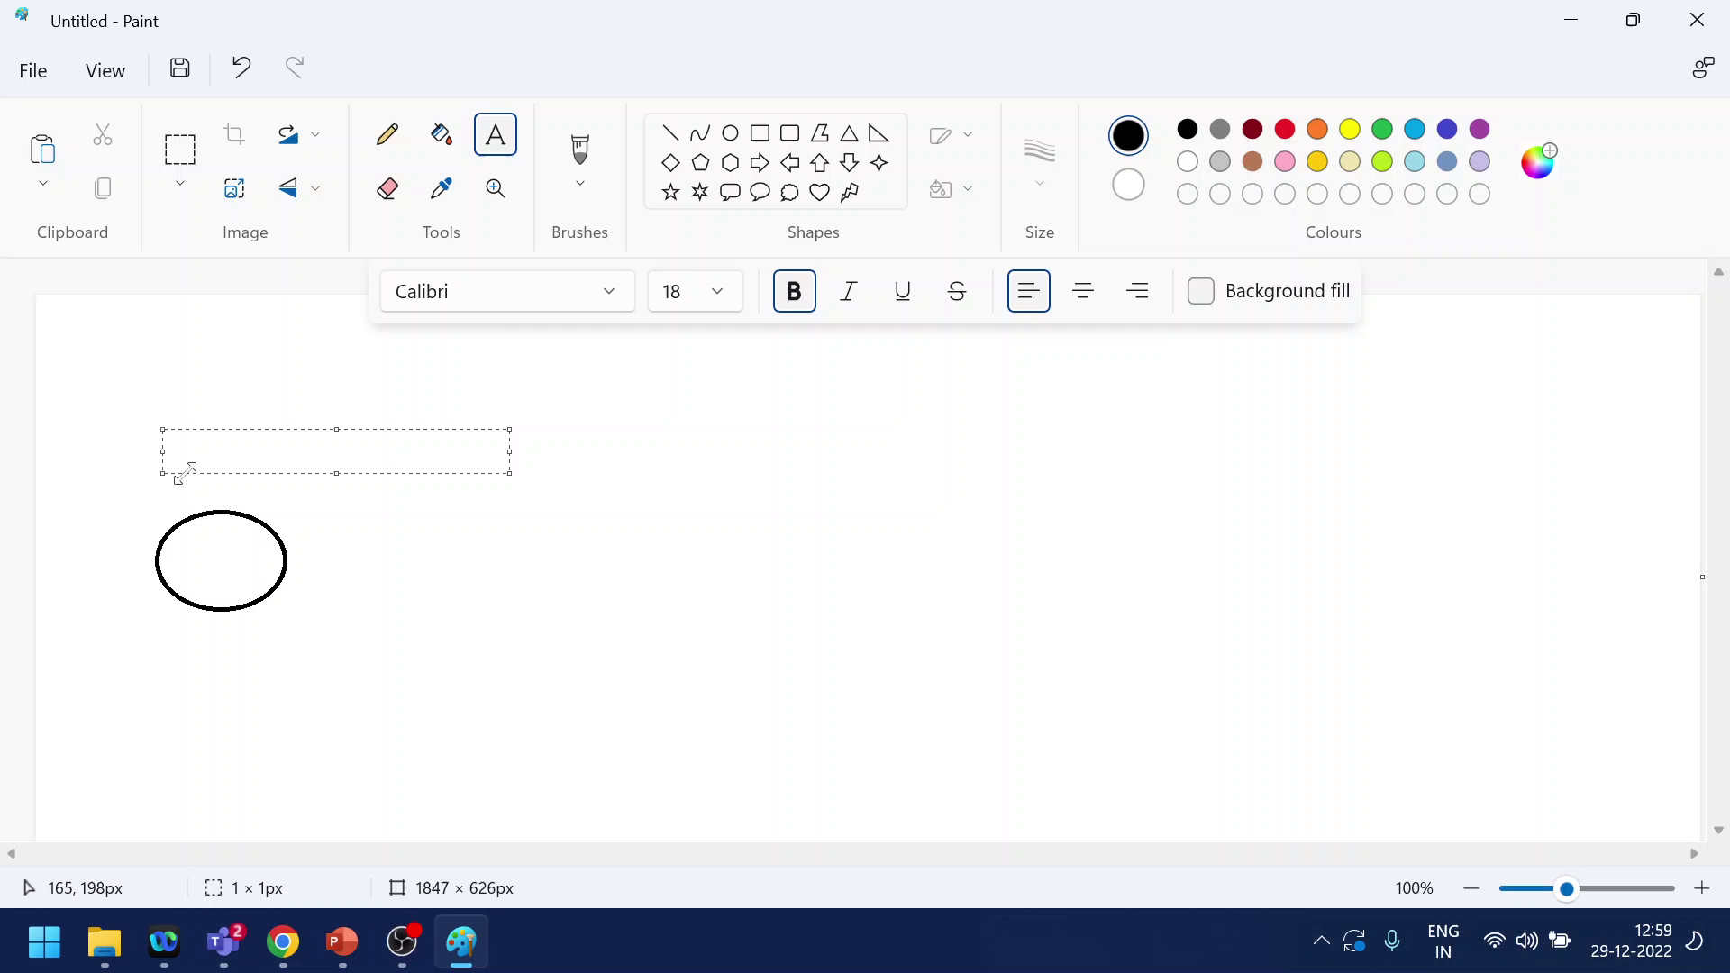
type("cleint")
key("BackSpace")
key("BackSpace")
key("BackSpace")
key("BackSpace")
type("ient")
left_click(717, 296)
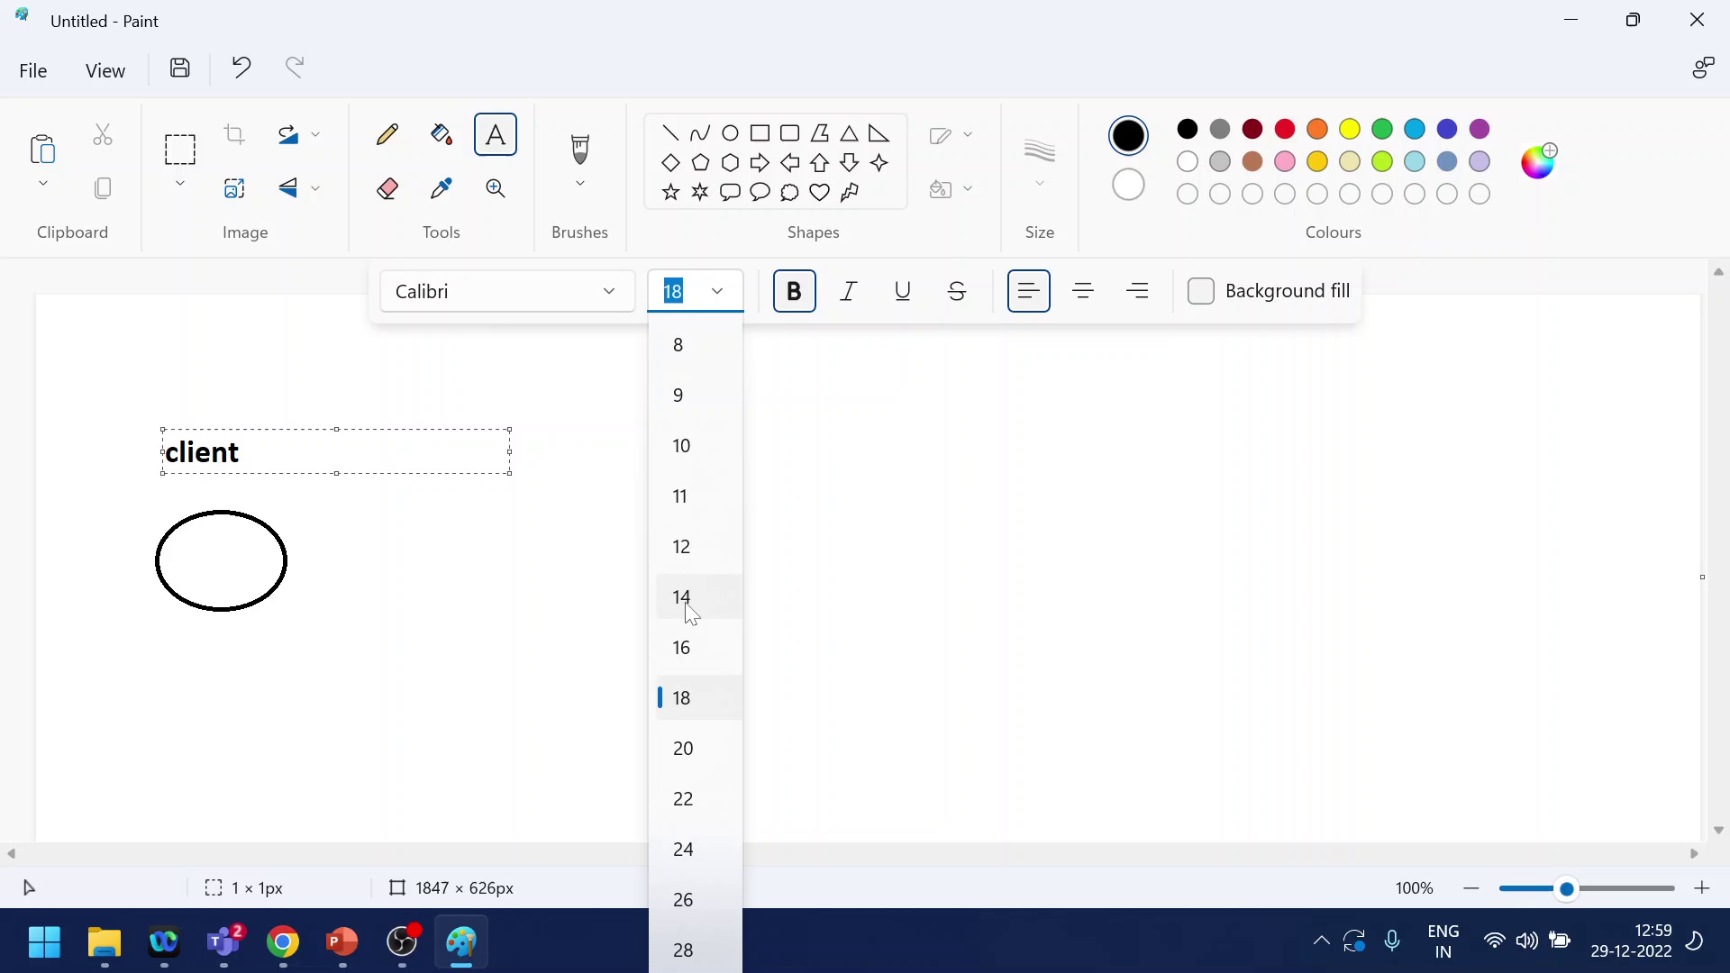
left_click(290, 475)
key("ctrl+a")
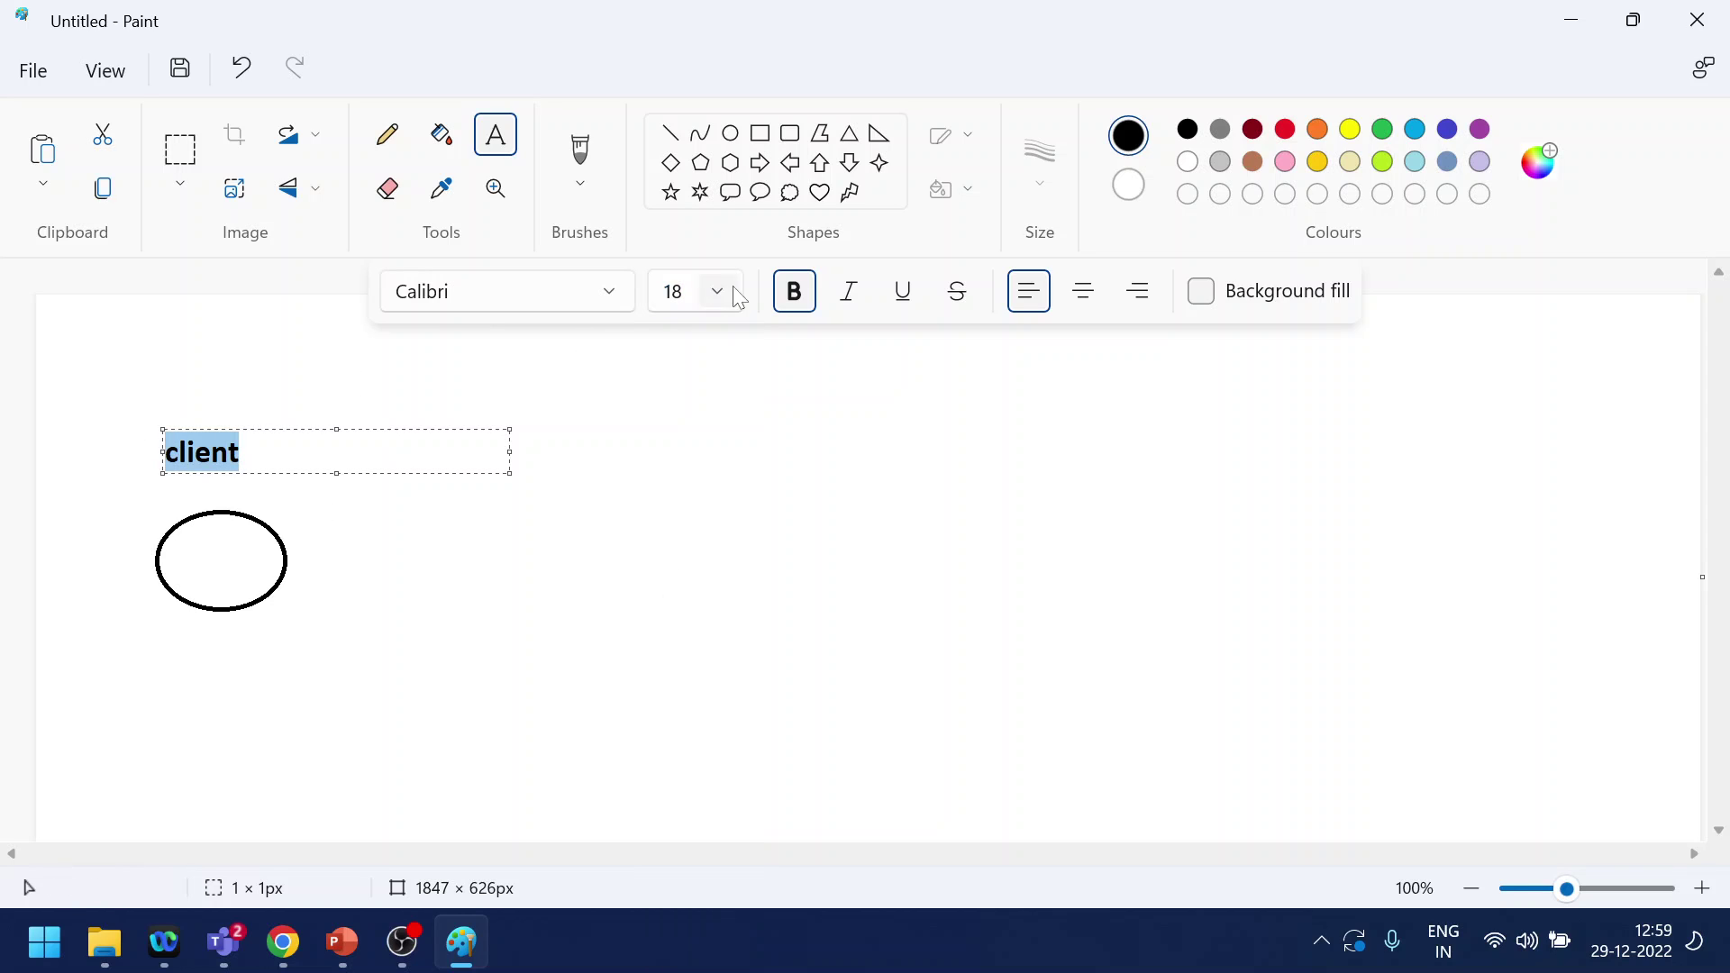
left_click(718, 291)
left_click(692, 544)
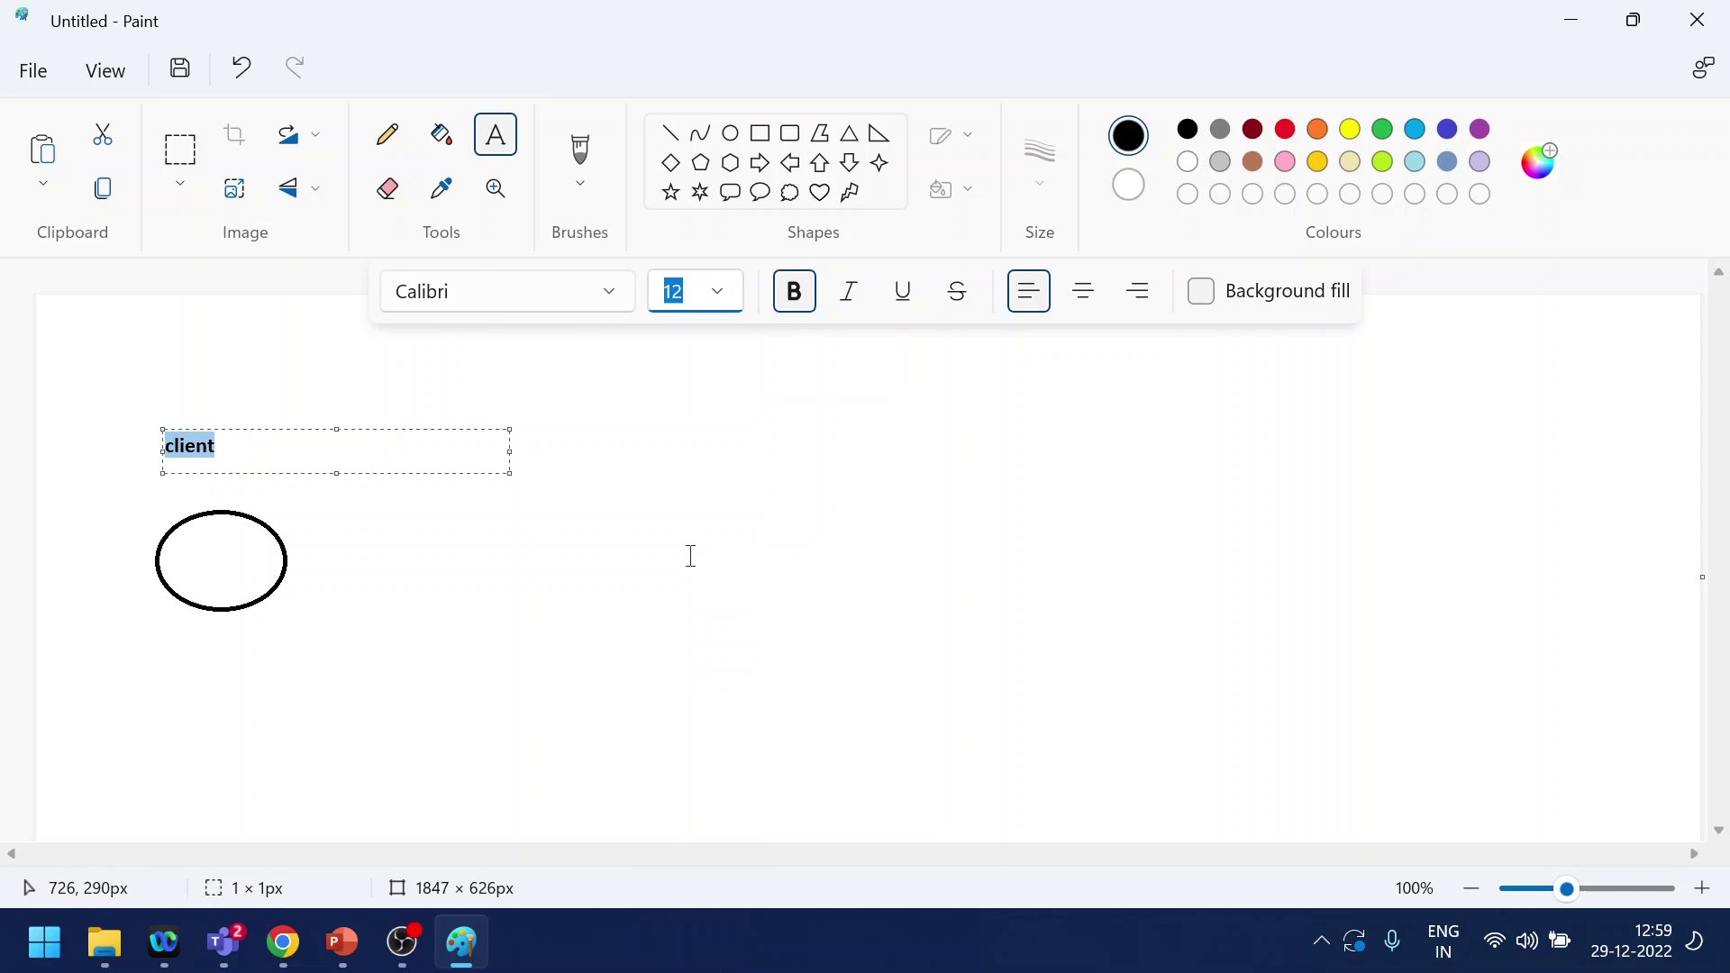
left_click(687, 555)
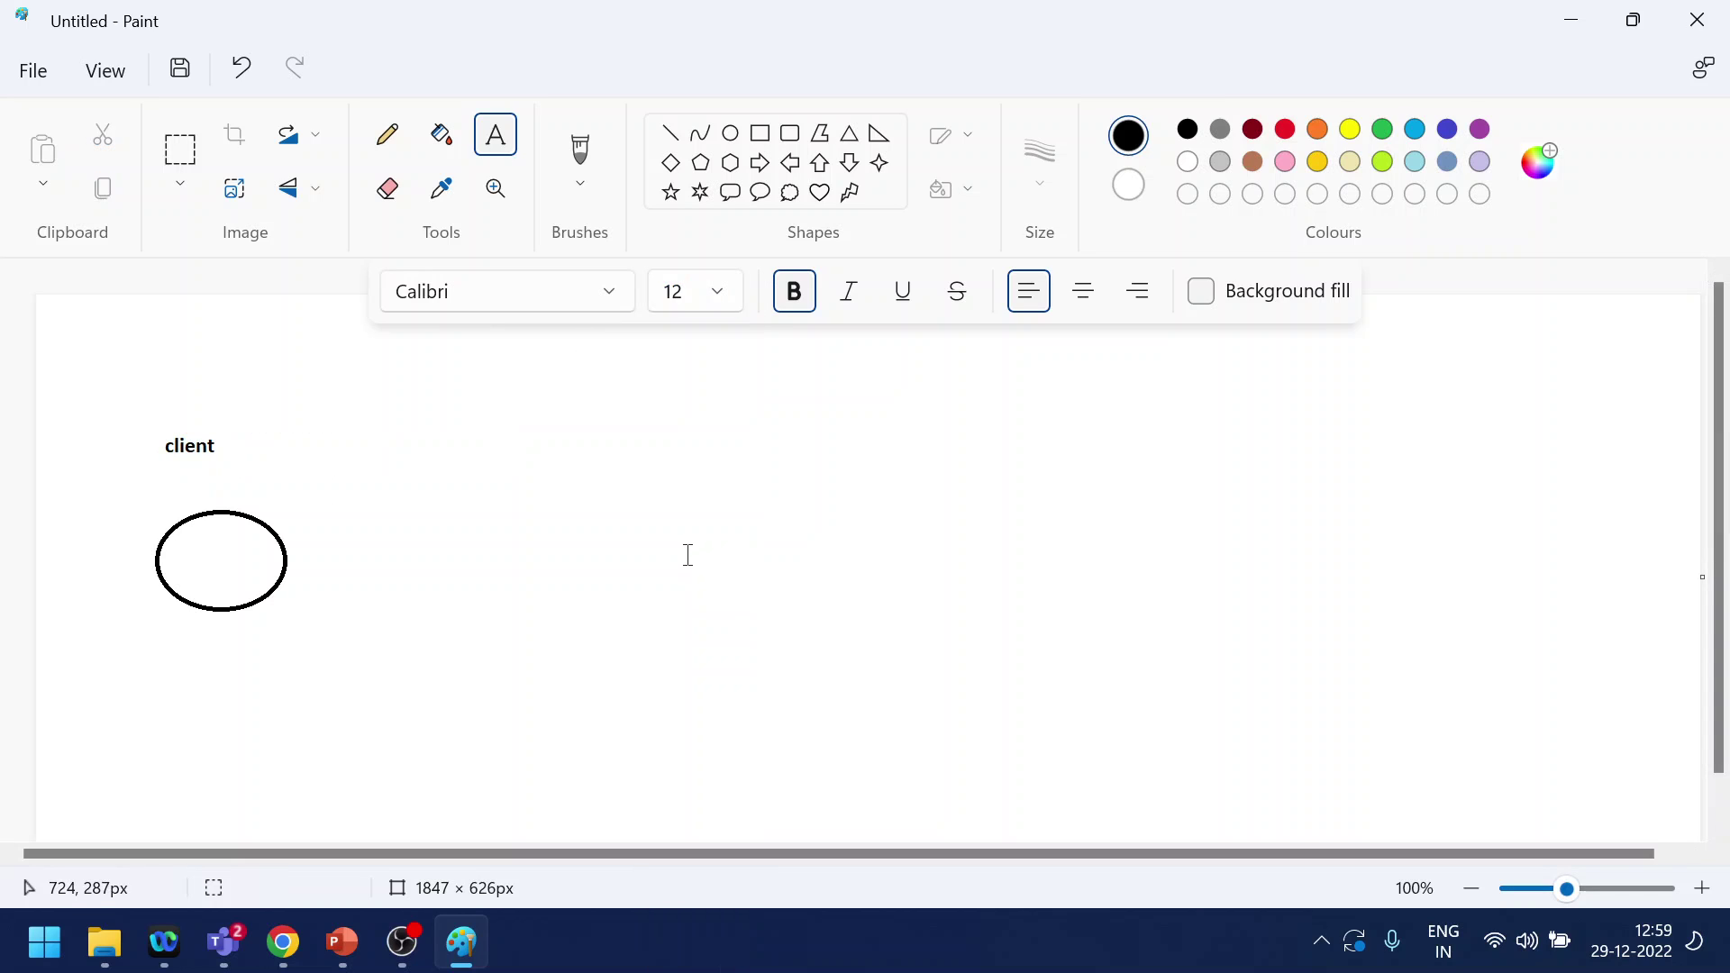
Drag out five smaller ovals stacked down the middle of the canvas, right of client
left_click(730, 133)
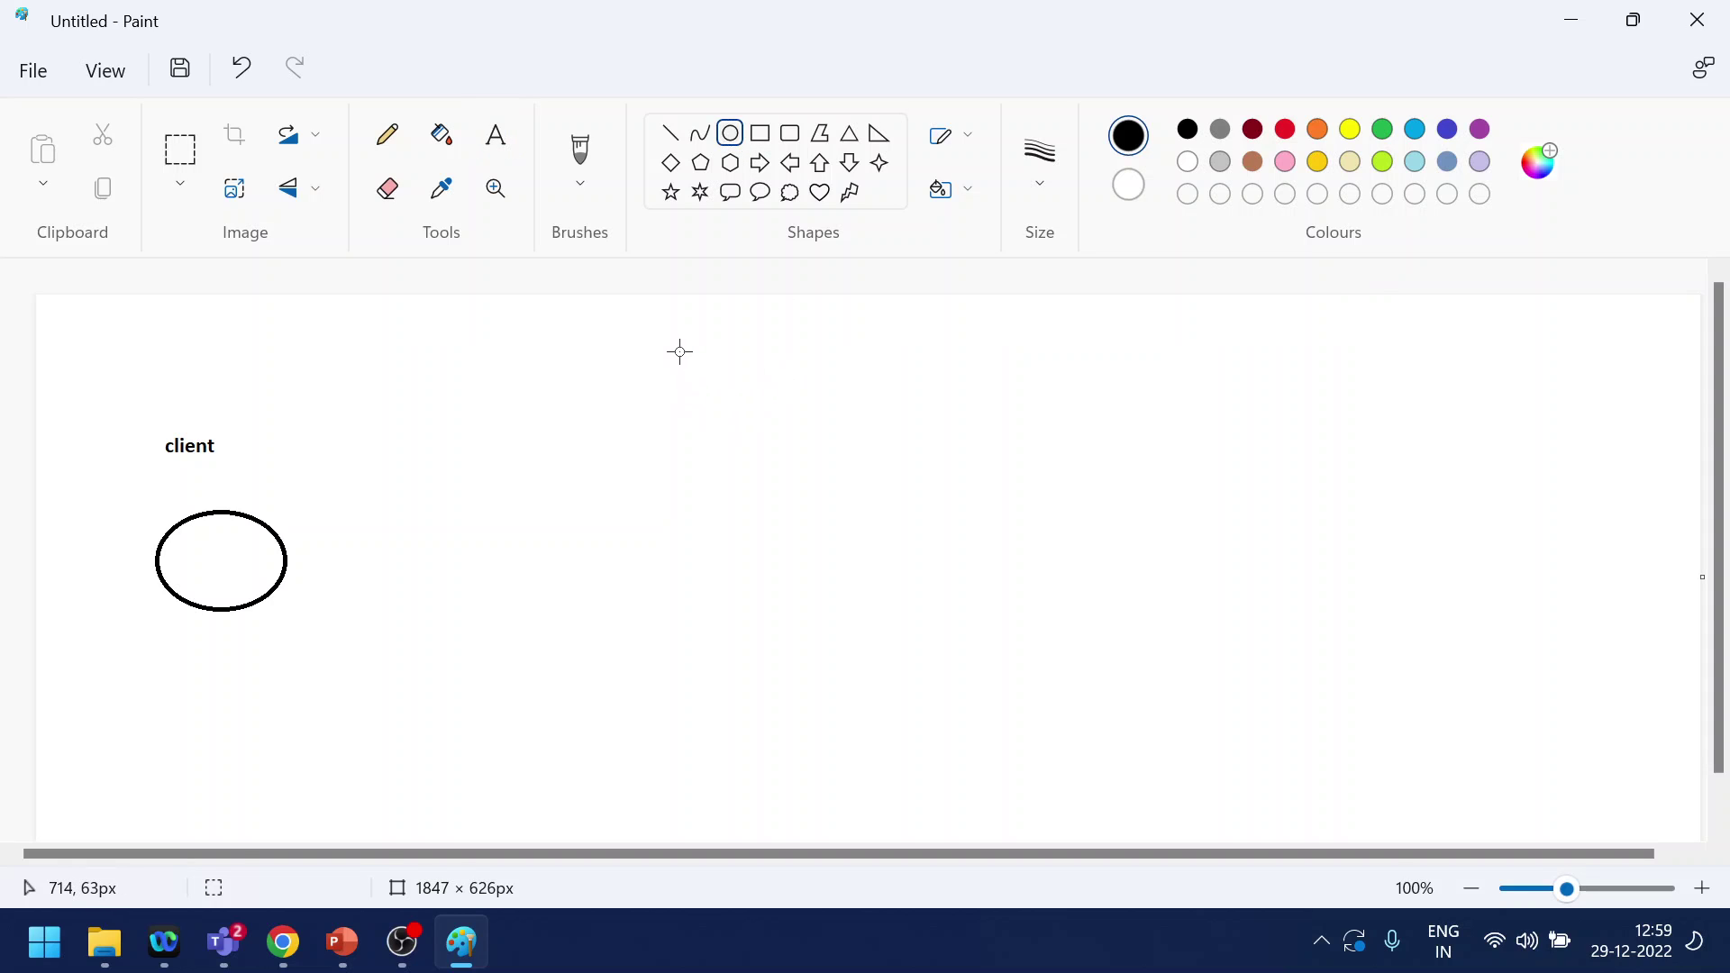
left_click_drag(681, 352, 898, 479)
left_click(806, 423)
left_click(827, 538)
left_click_drag(826, 538, 914, 606)
left_click_drag(721, 667, 794, 720)
left_click(609, 755)
left_click_drag(608, 756, 701, 801)
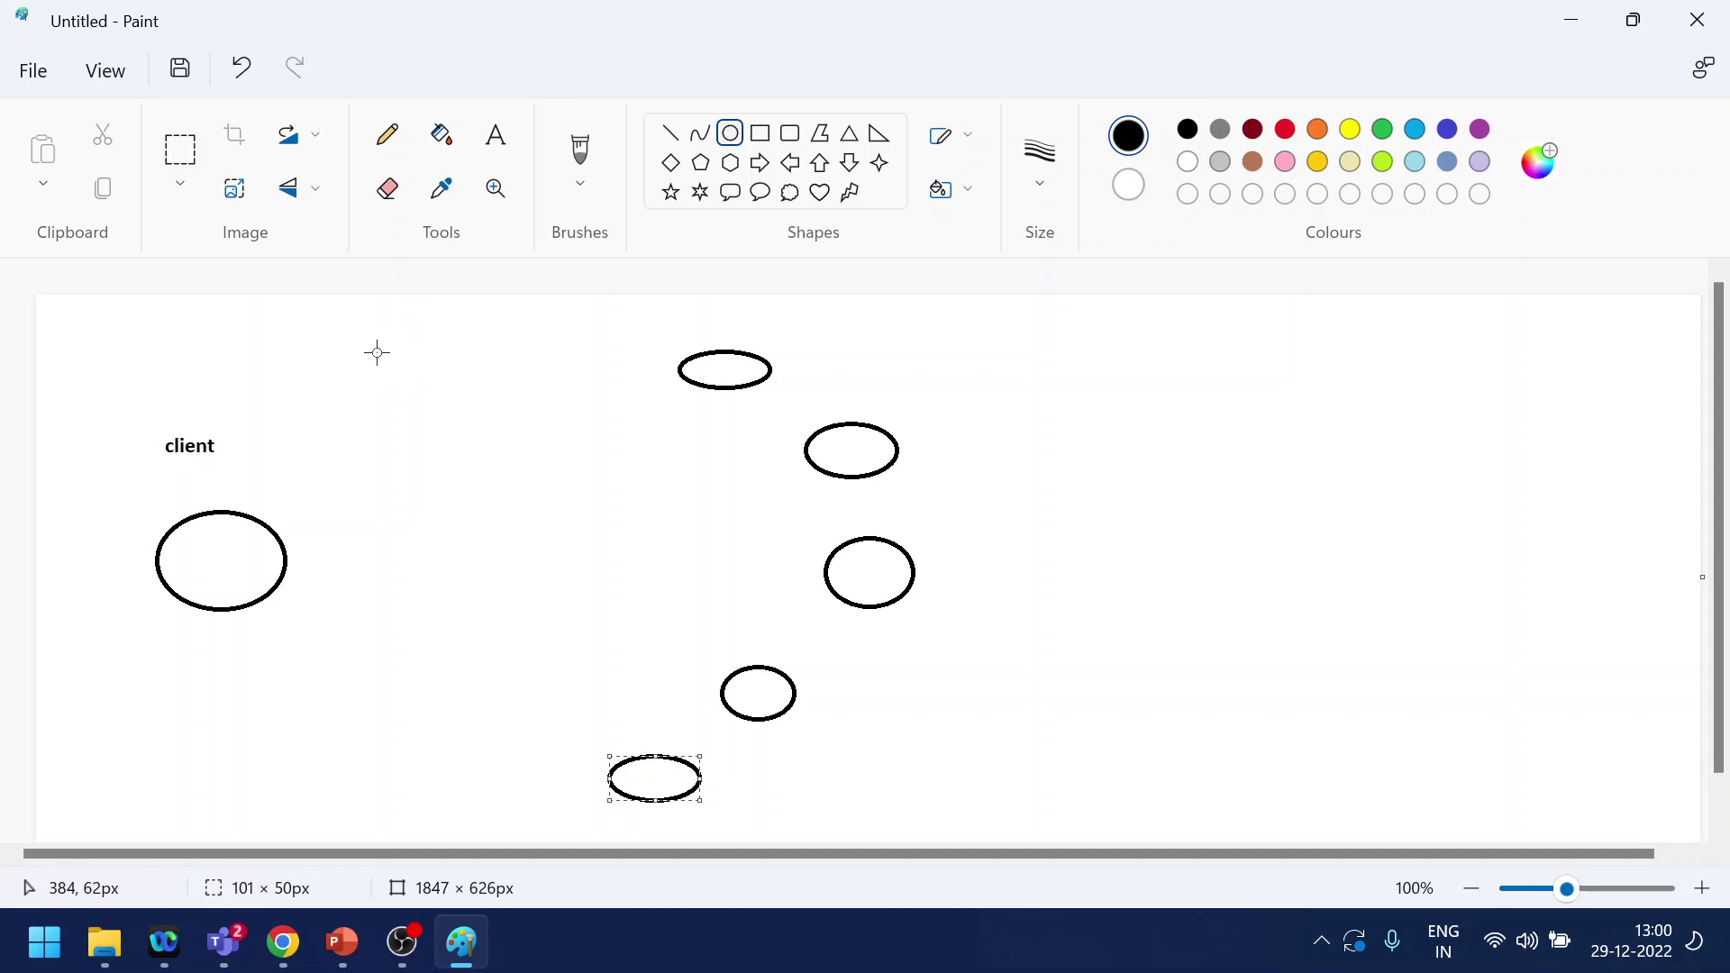
left_click(496, 135)
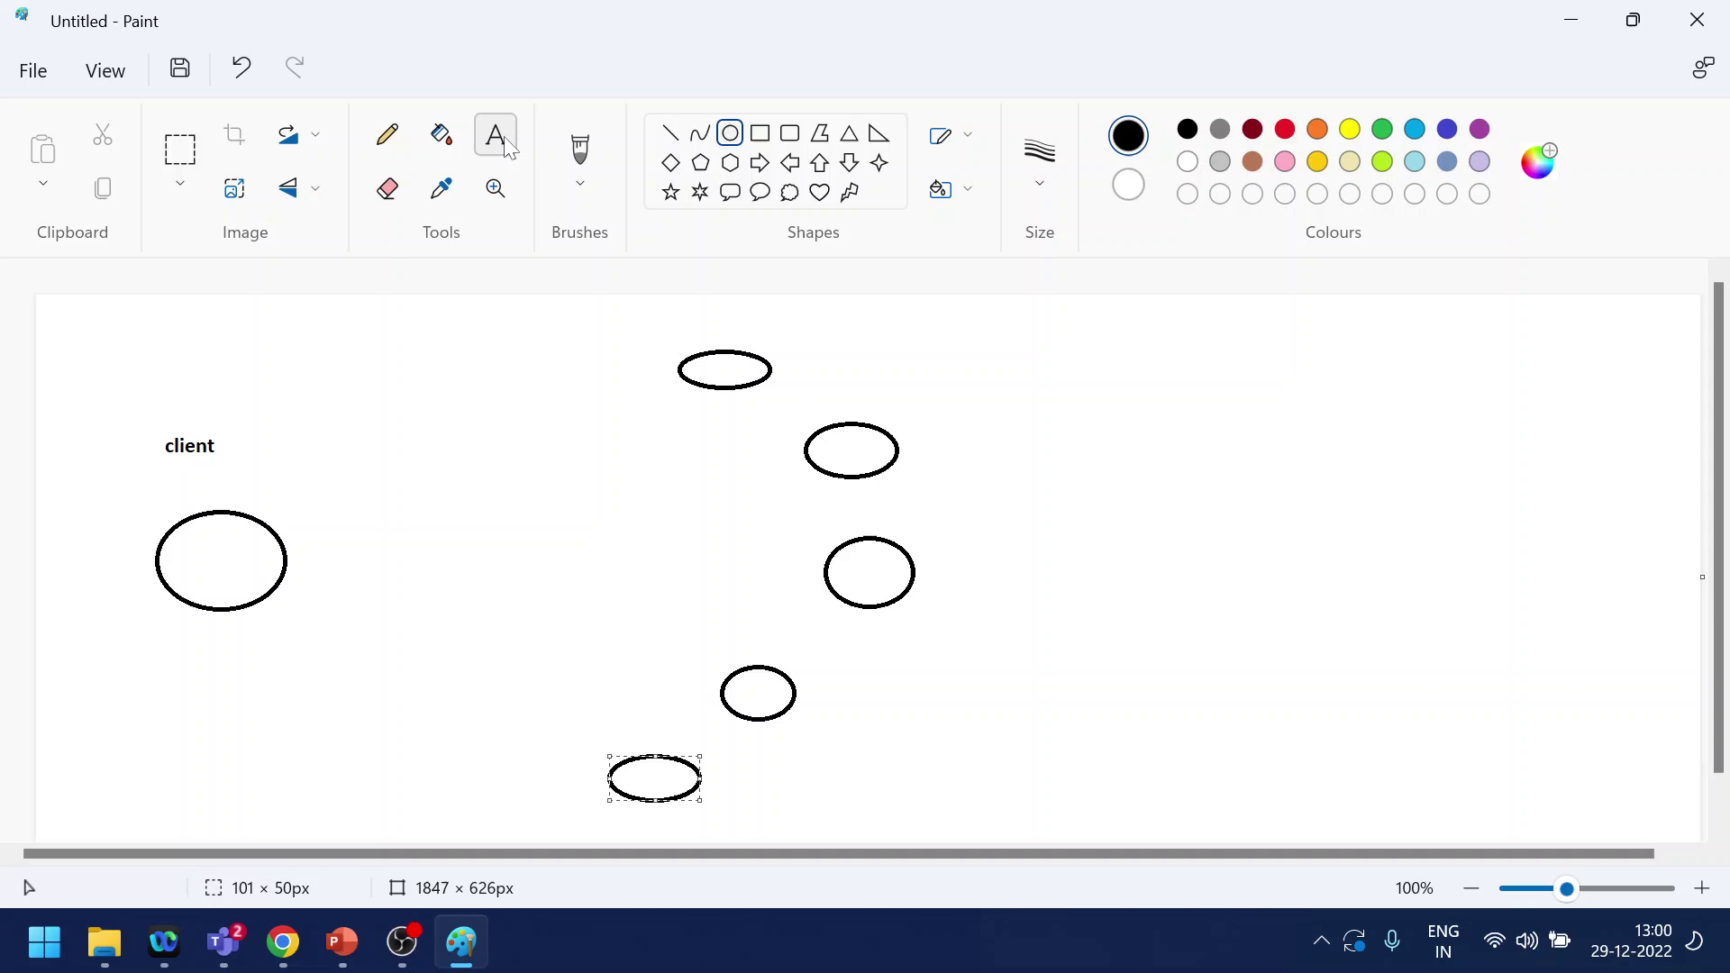
Type the heading 'Chatbot' above client and label the top oval TCS
left_click(117, 401)
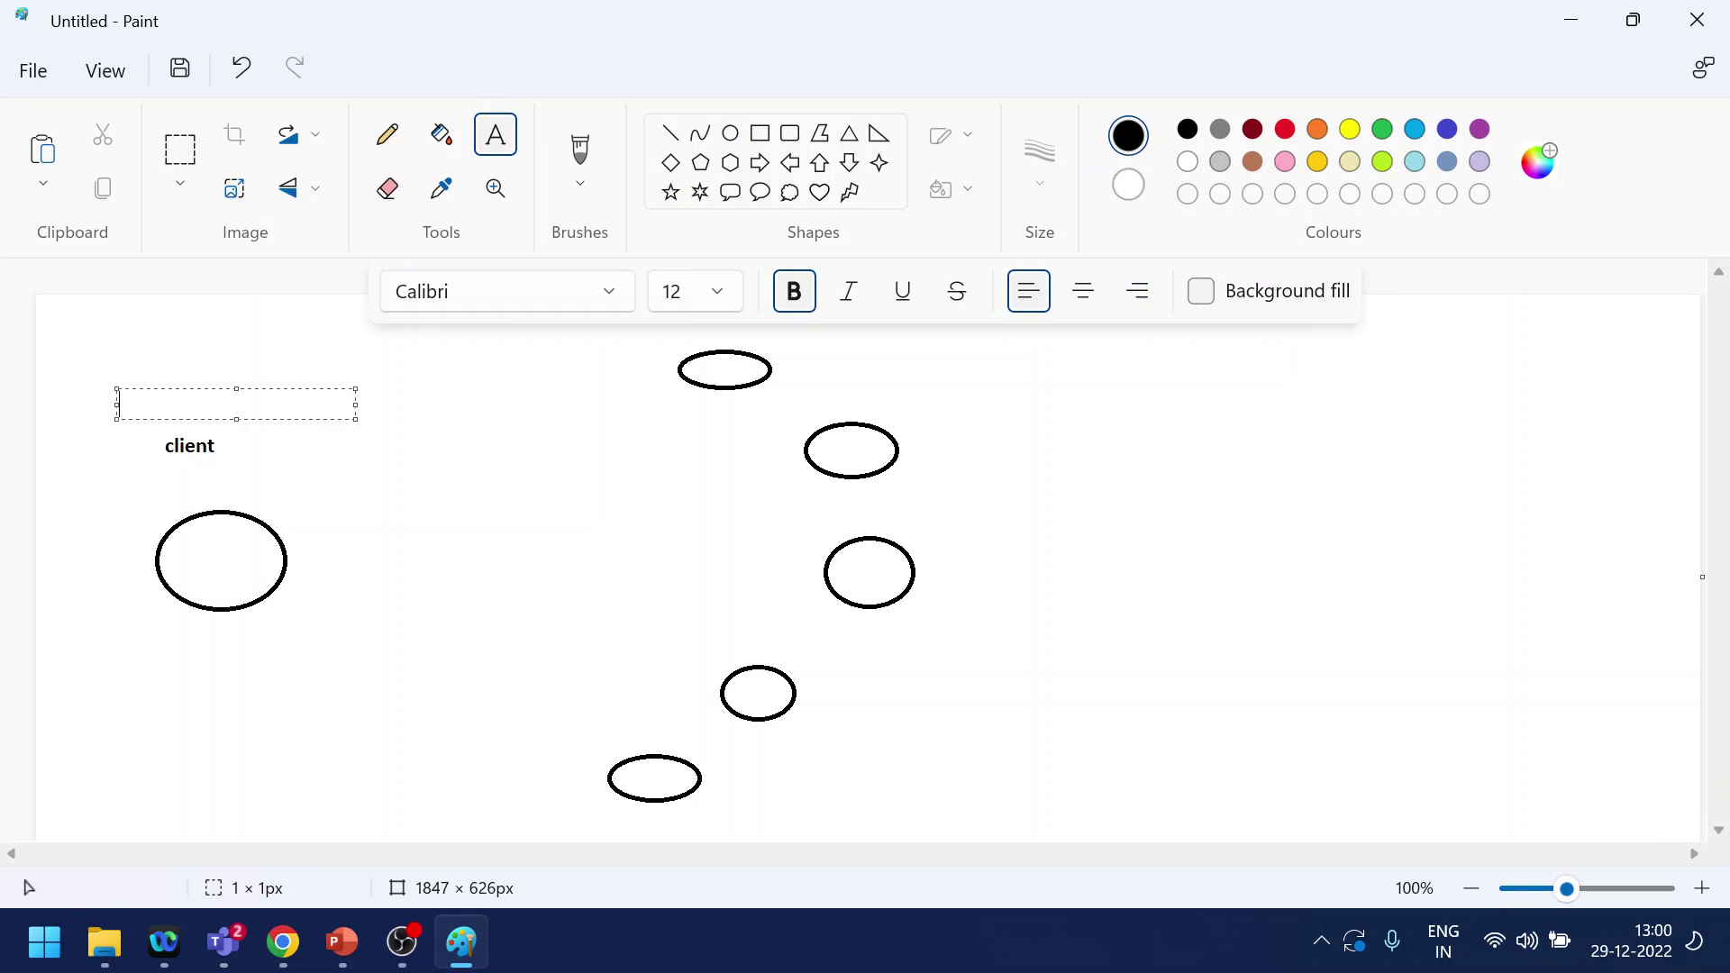
type("Chatbot")
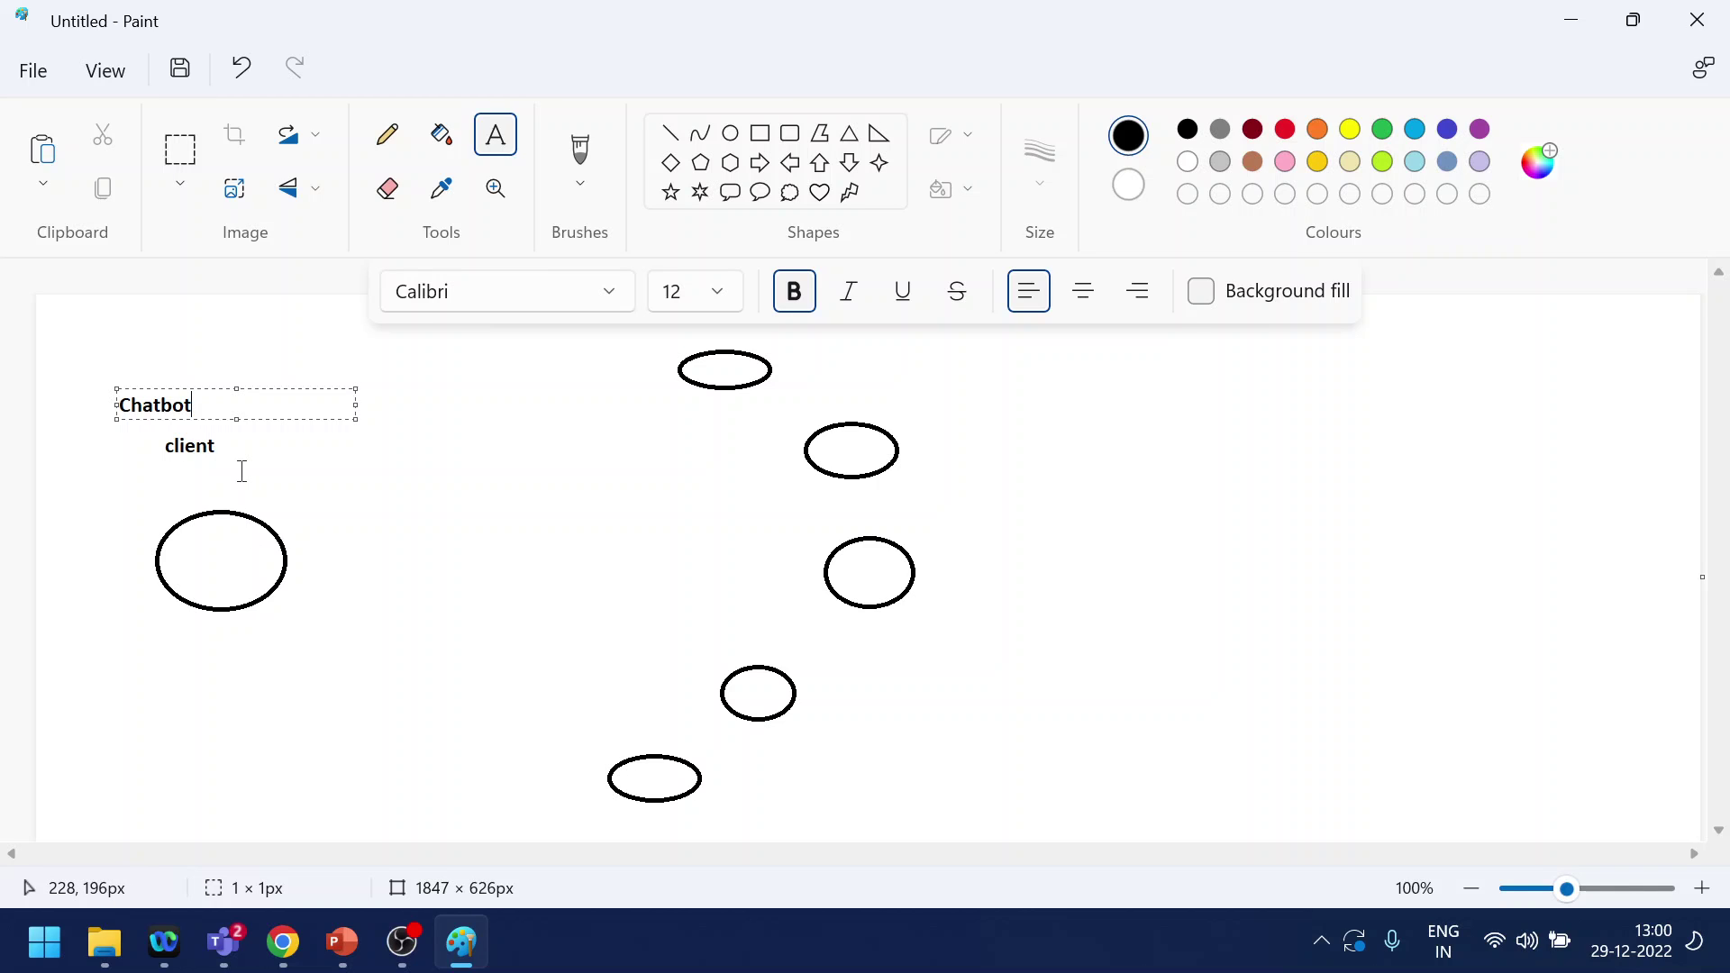
left_click(991, 379)
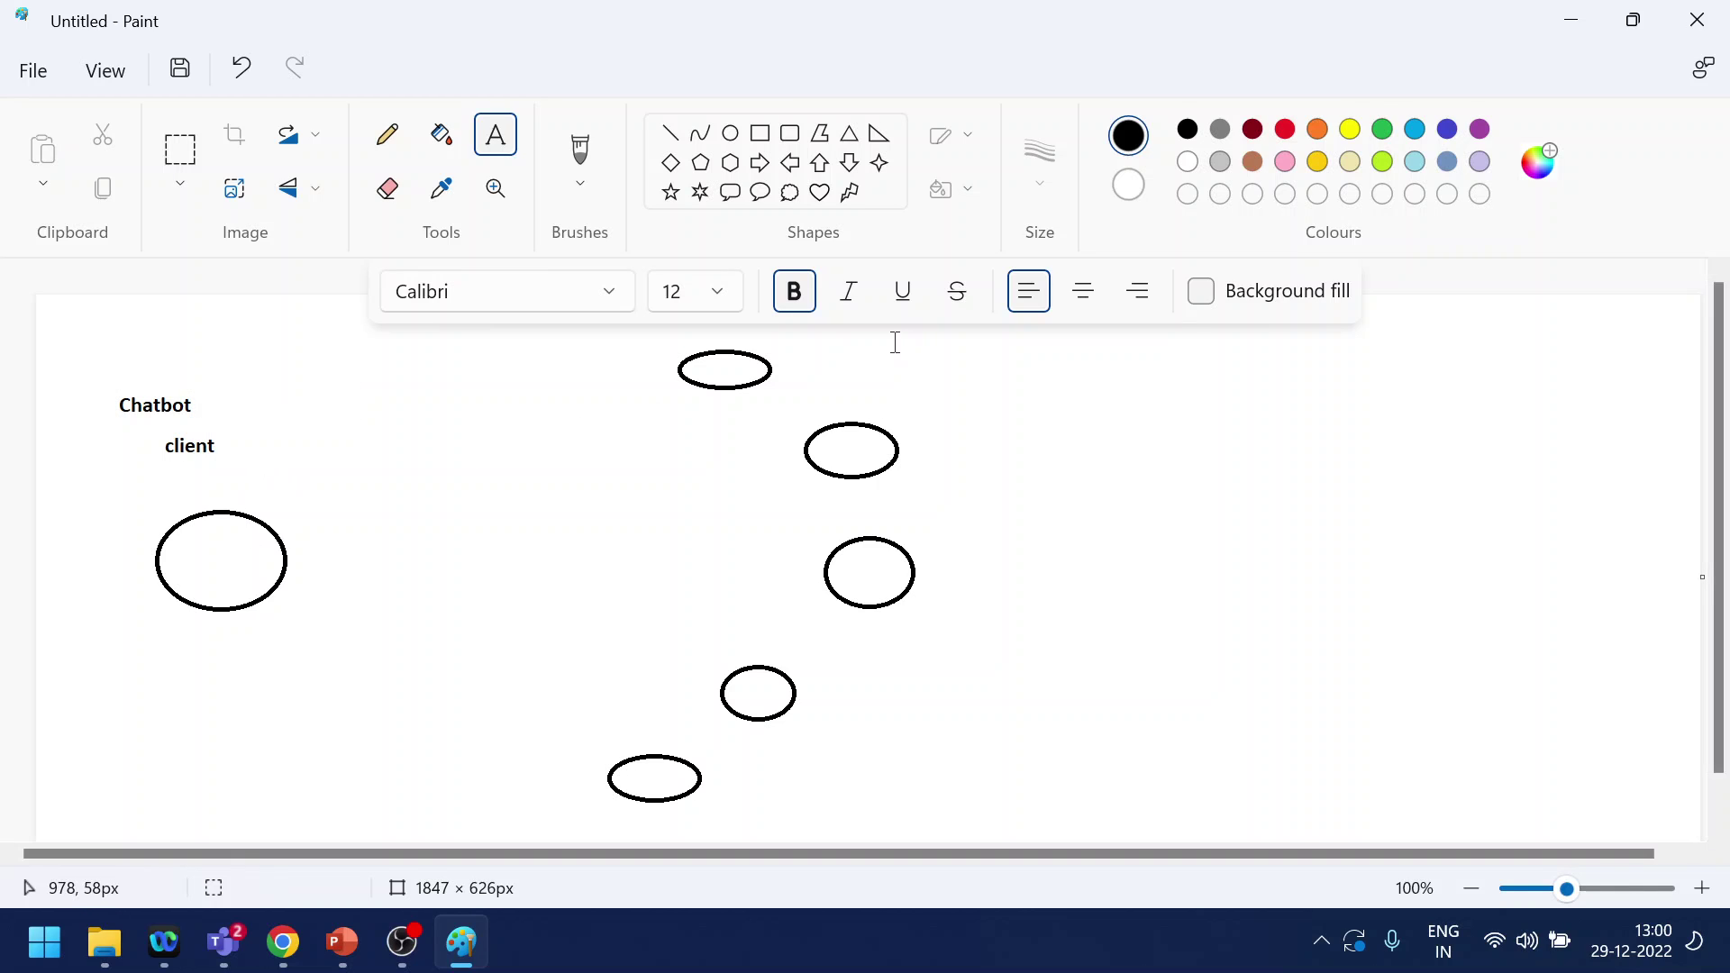
left_click(809, 358)
type("YCS")
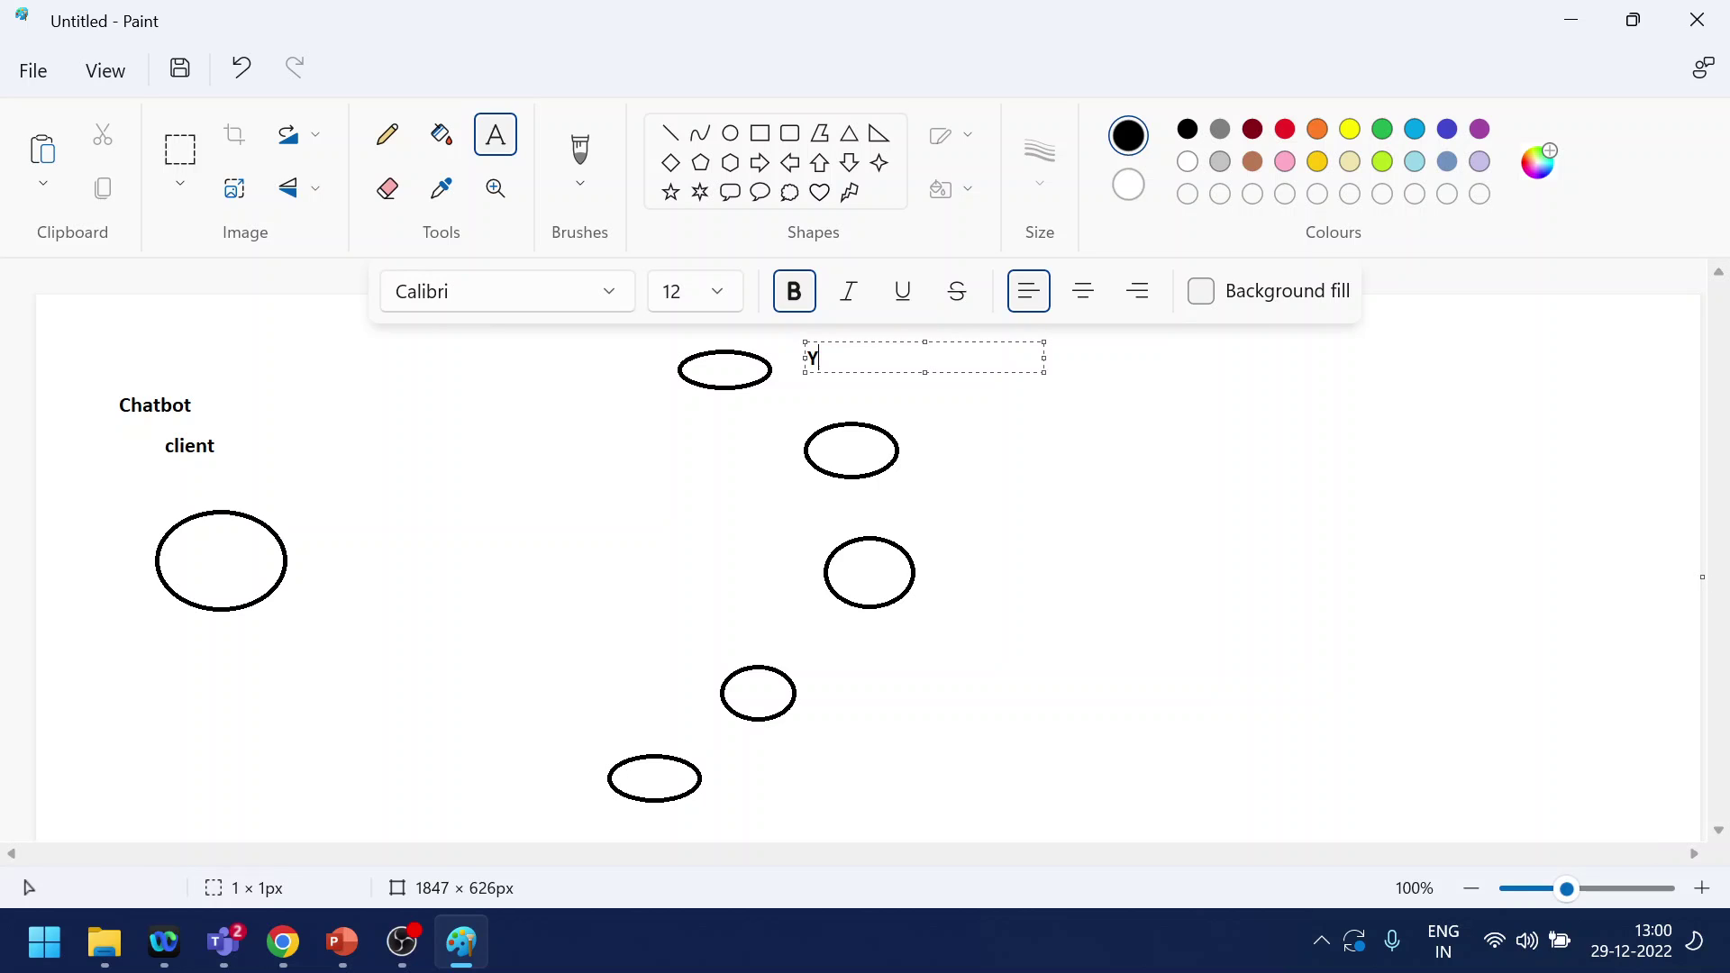
key("BackSpace")
key("BackSpace")
key("BackSpace")
type("TCS")
left_click(857, 448)
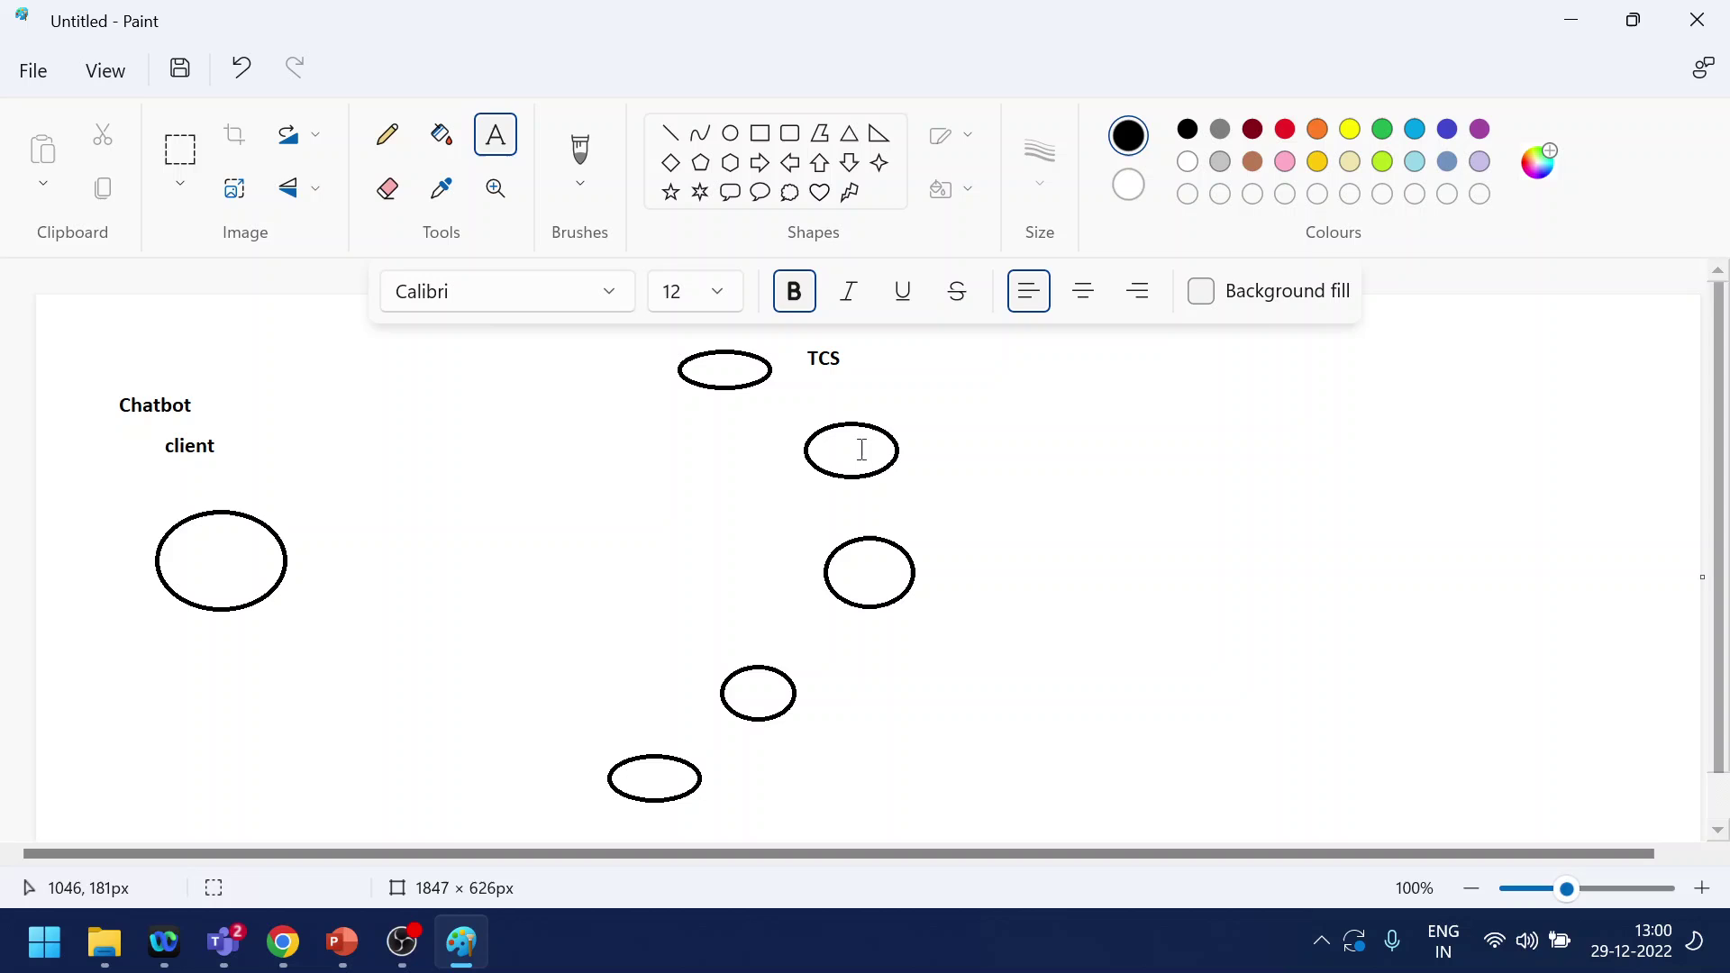
Label the remaining ovals Infy, IBM, google and CTS
left_click(927, 437)
type("Infy")
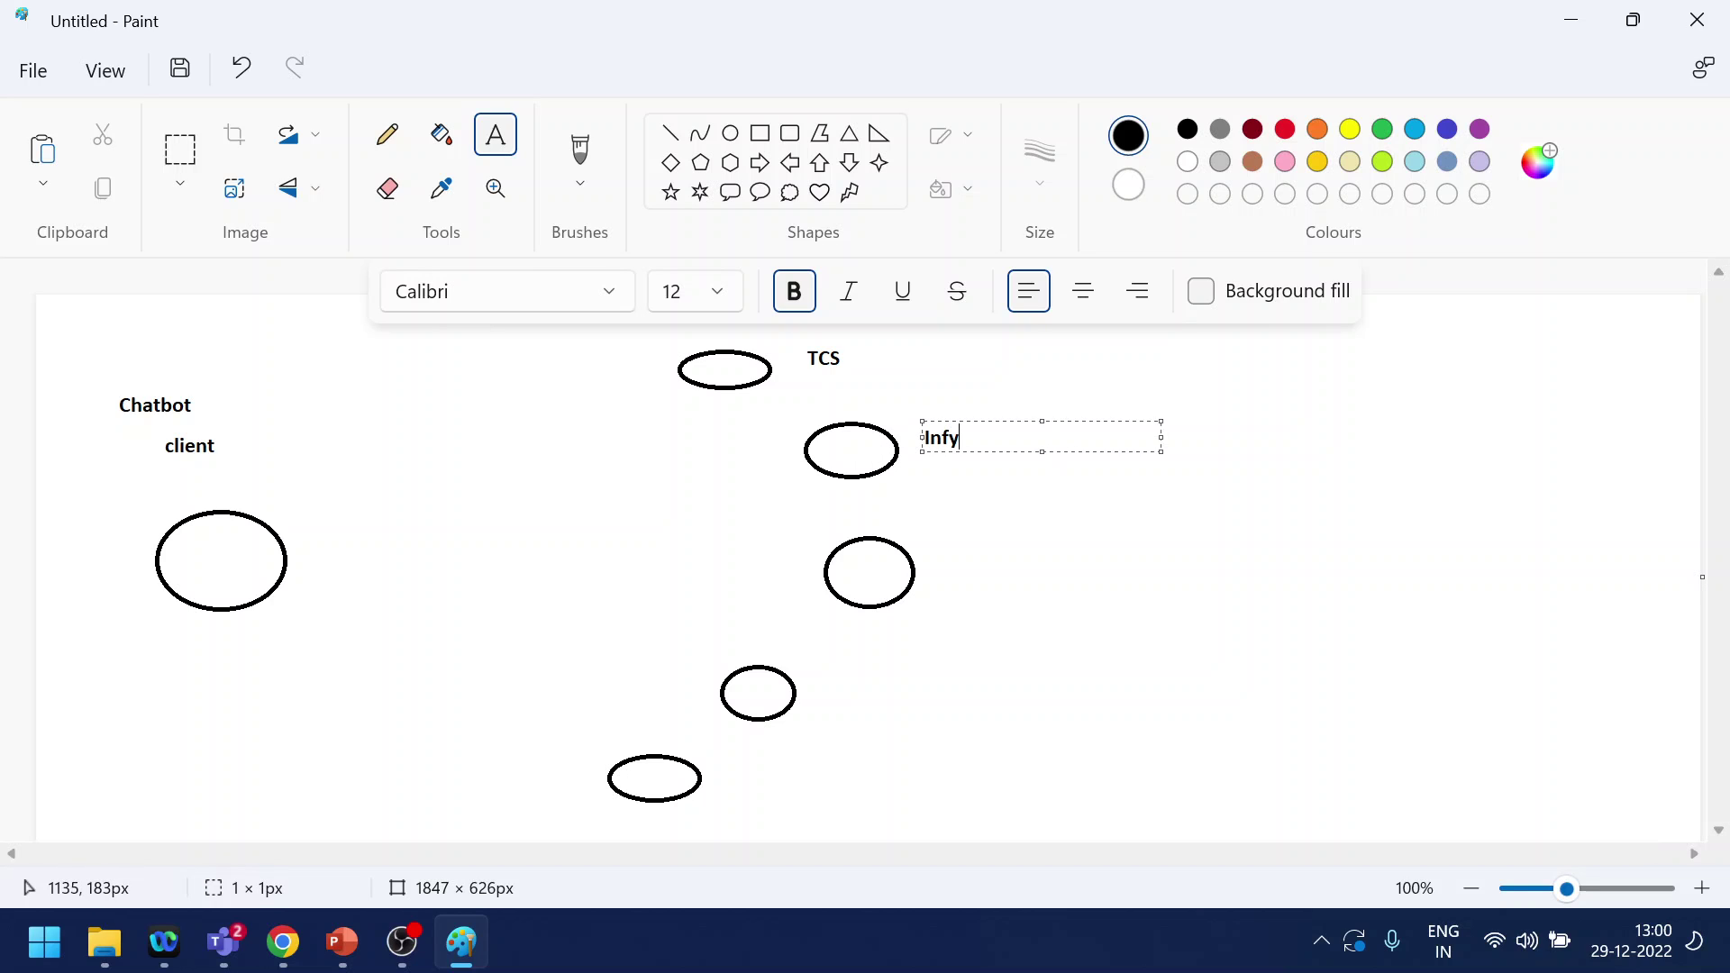
left_click(919, 591)
left_click(930, 574)
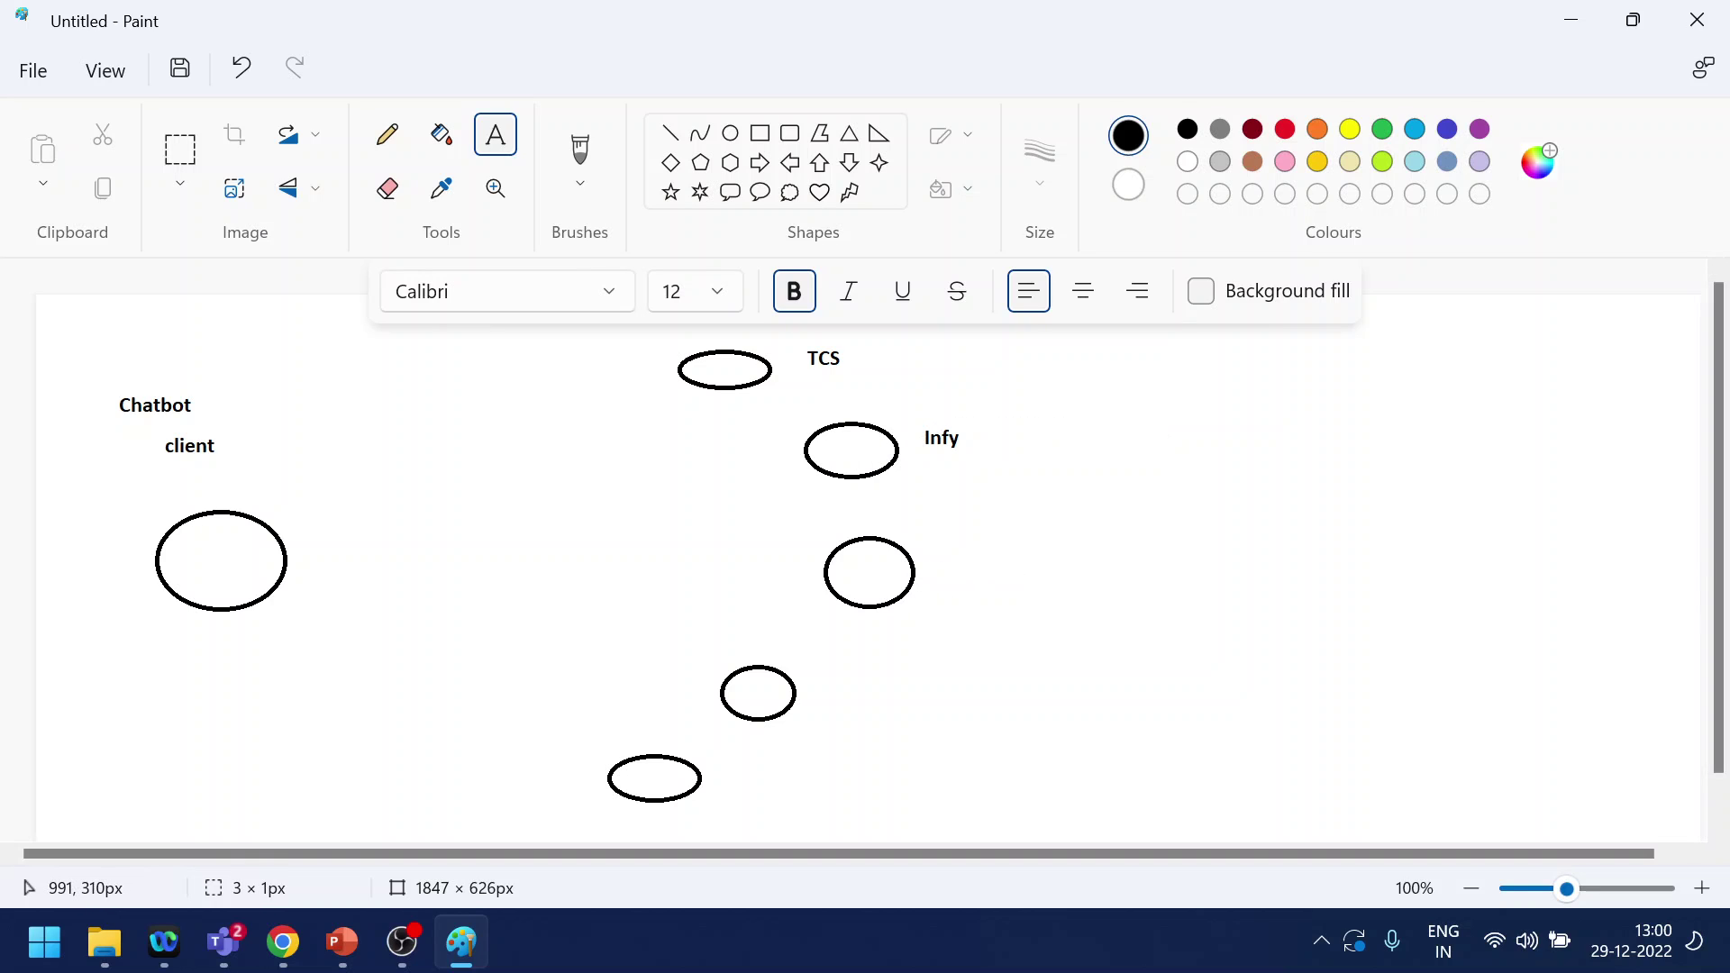
type("IBM")
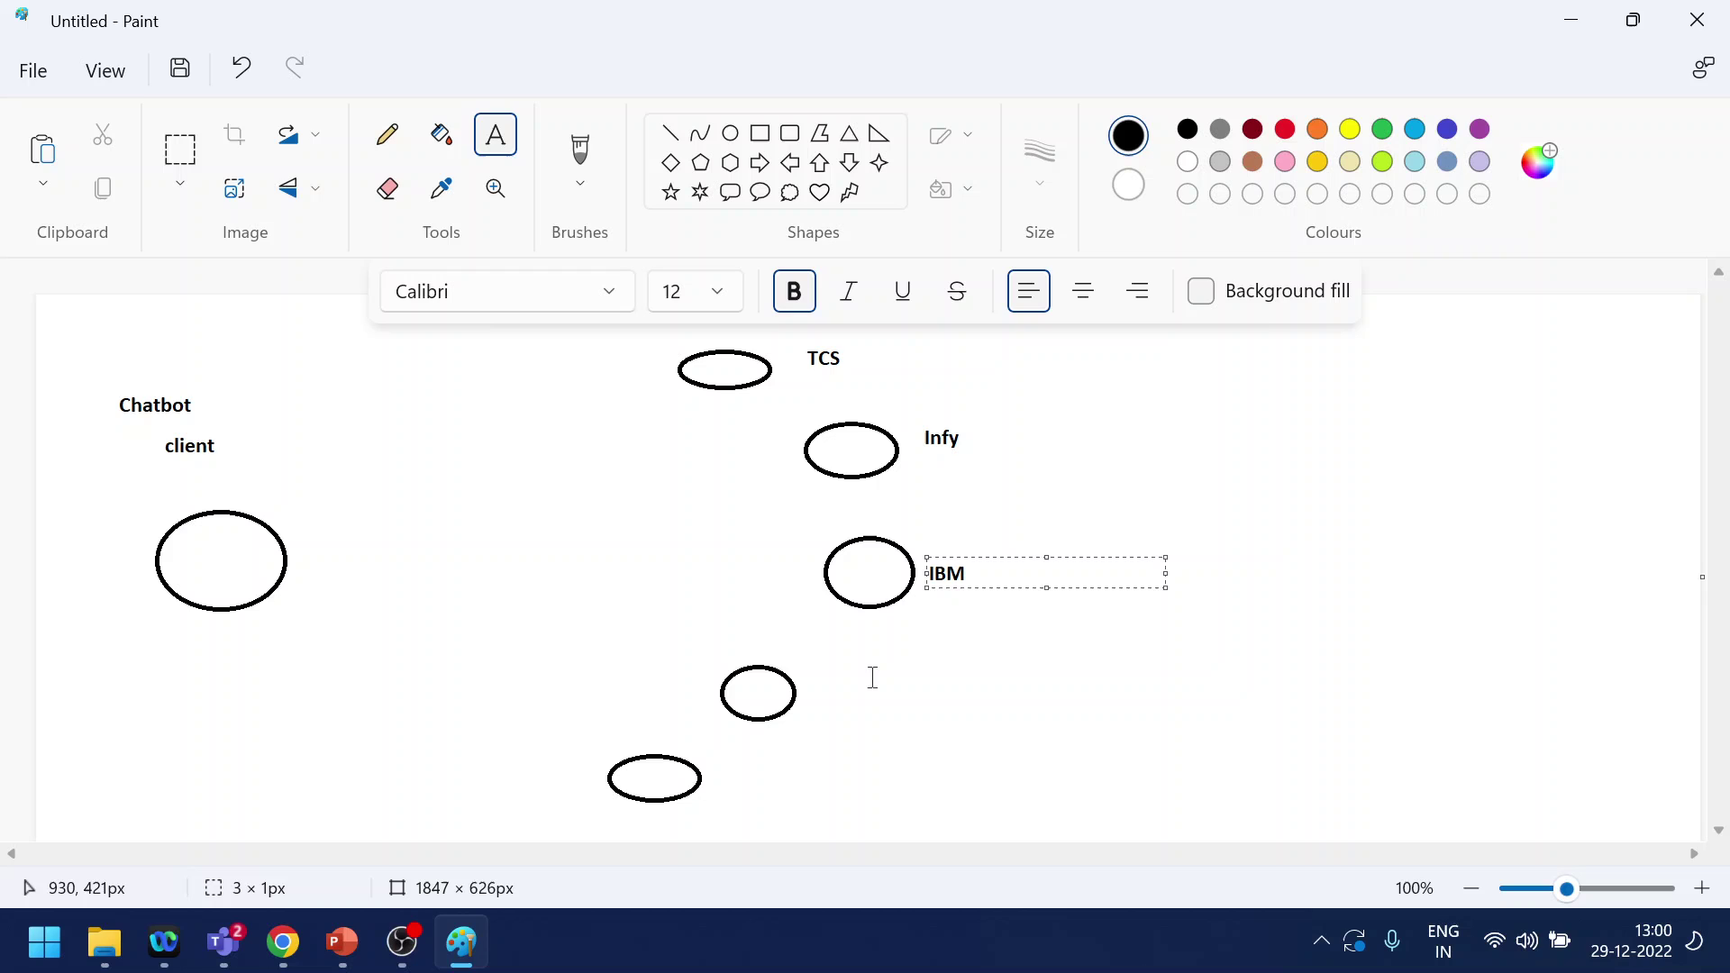
left_click(836, 694)
left_click(824, 690)
type("google")
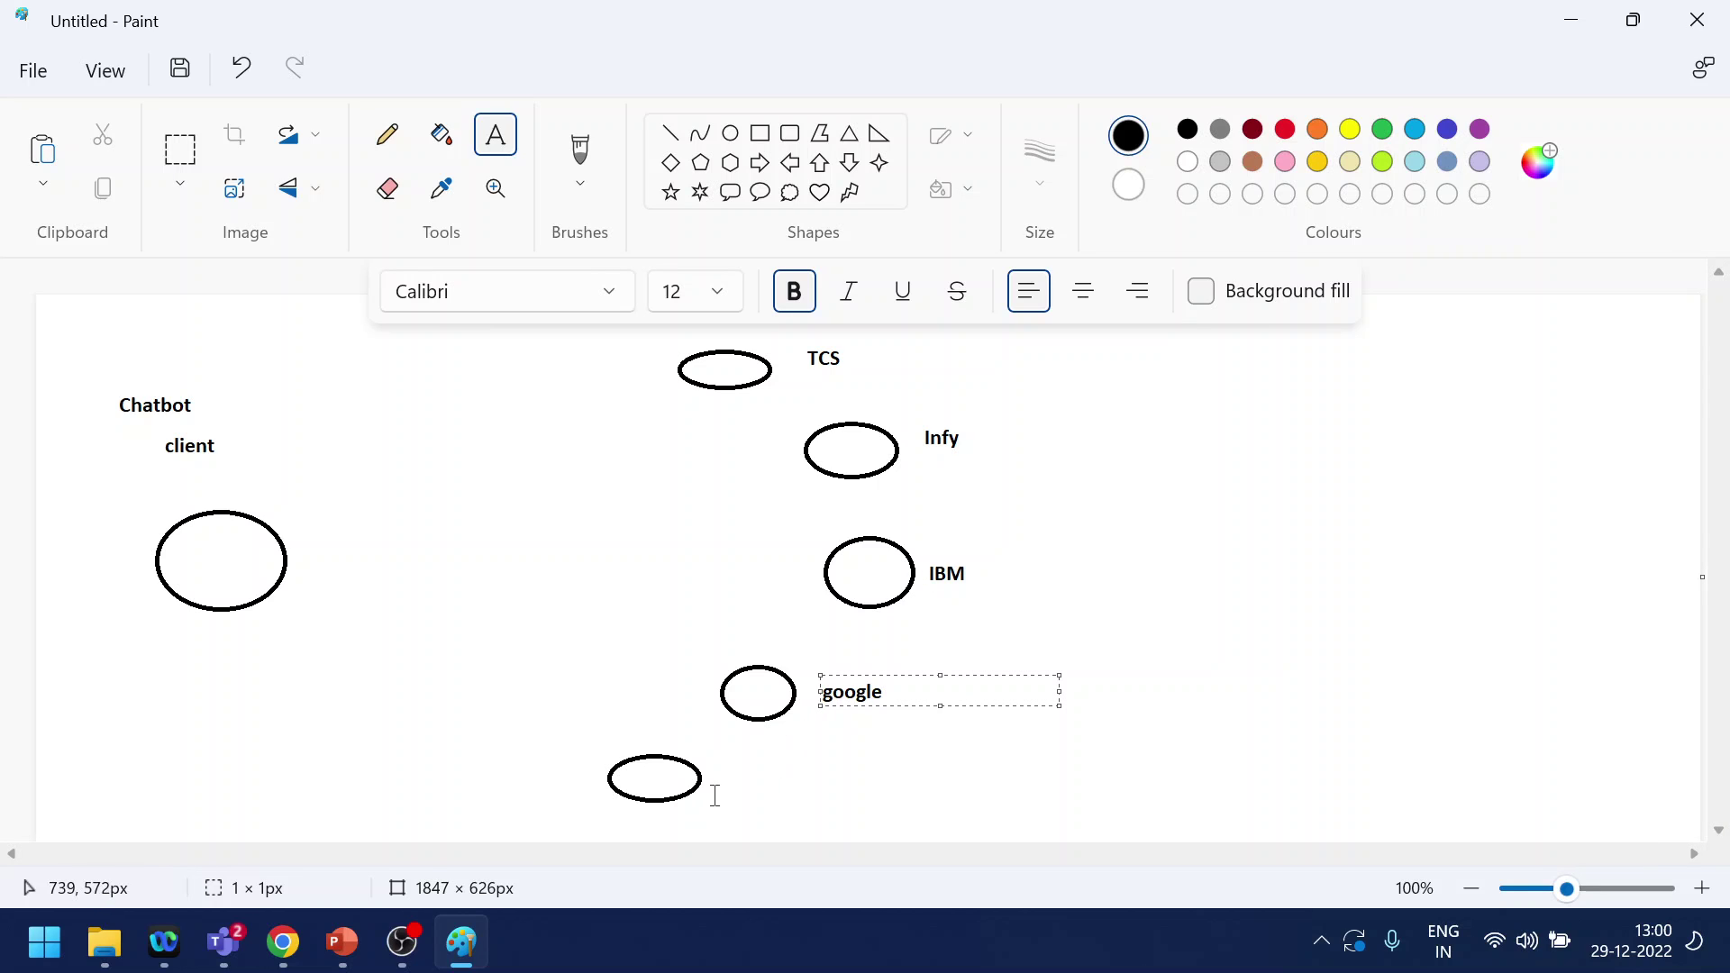
left_click(751, 783)
left_click(757, 773)
type("CTS")
left_click(1251, 539)
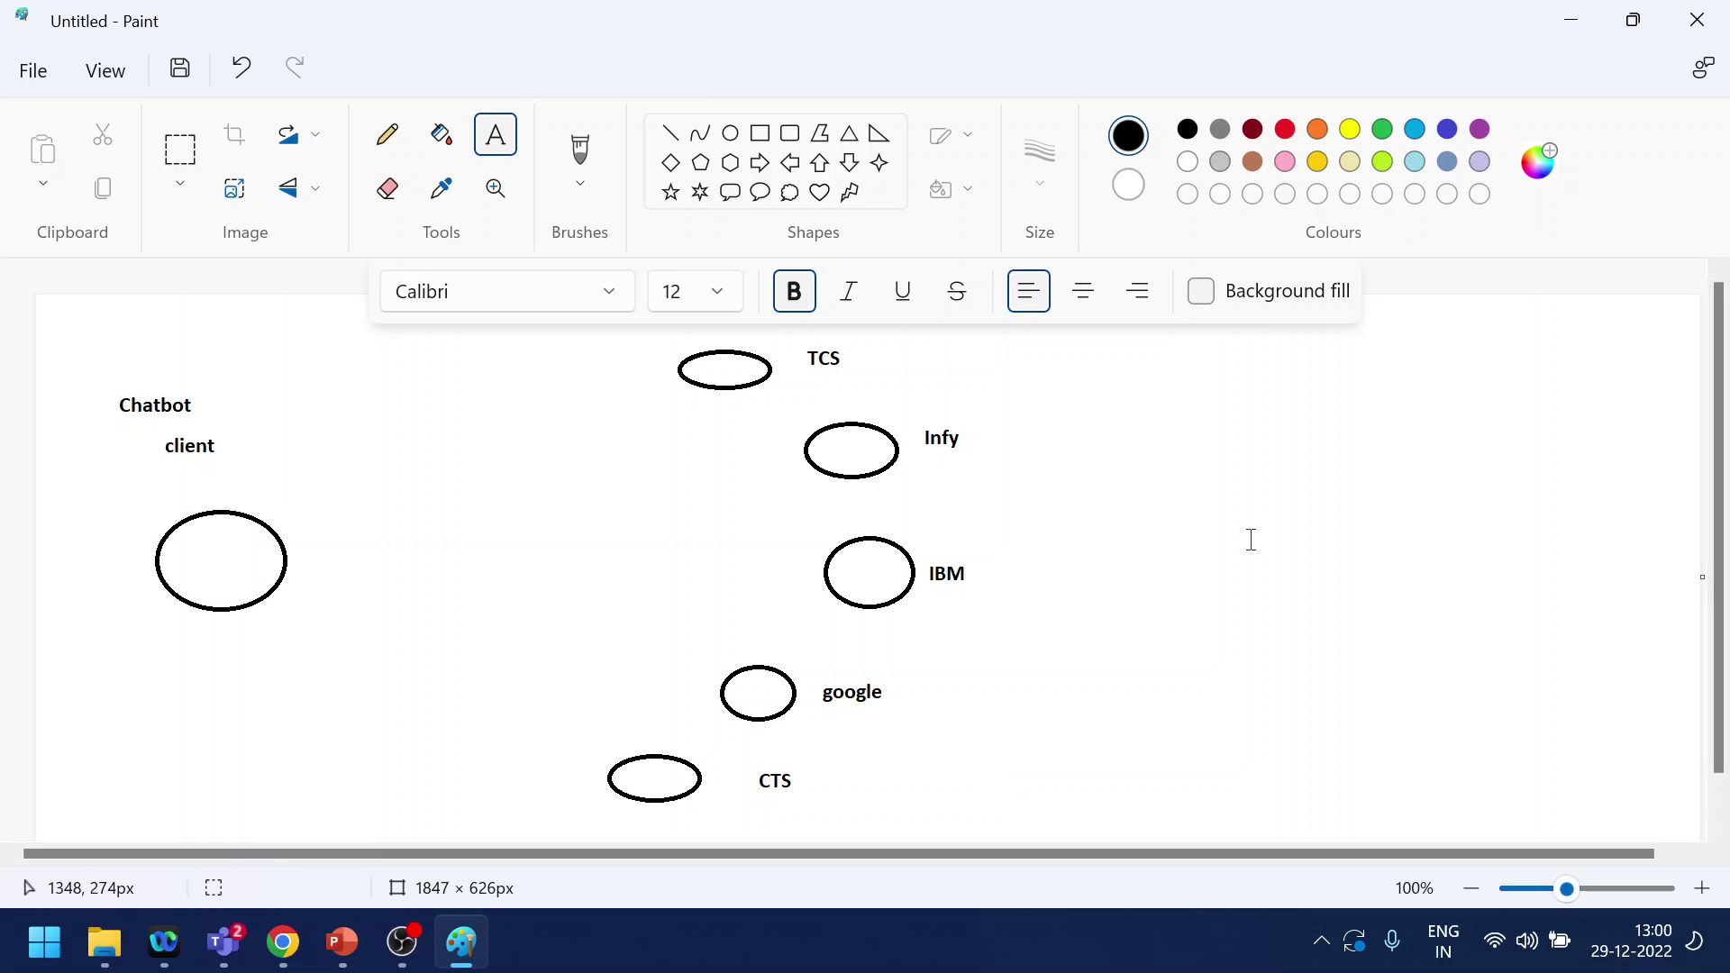
Draw straight lines from the client ellipse to the TCS, Infy, IBM, google and CTS ovals
left_click(668, 134)
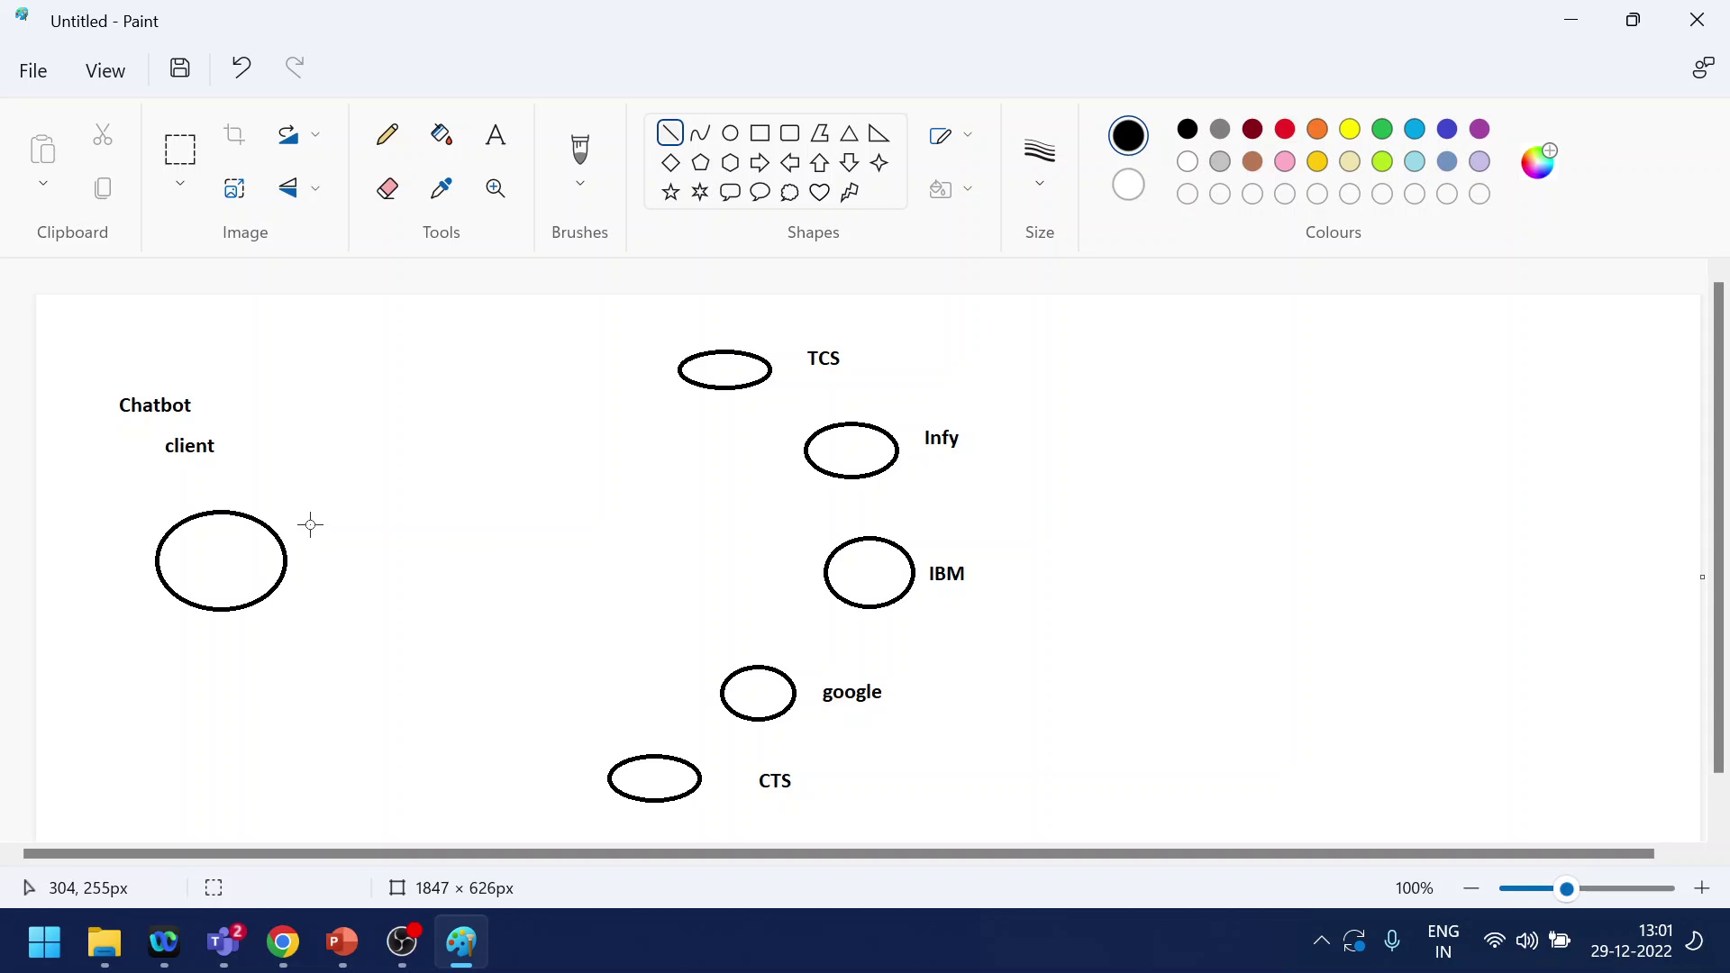
mouse_move(301, 521)
left_mouse_down()
mouse_move(367, 514)
mouse_move(647, 390)
left_mouse_up()
left_click_drag(325, 543, 793, 481)
left_click_drag(327, 598, 715, 583)
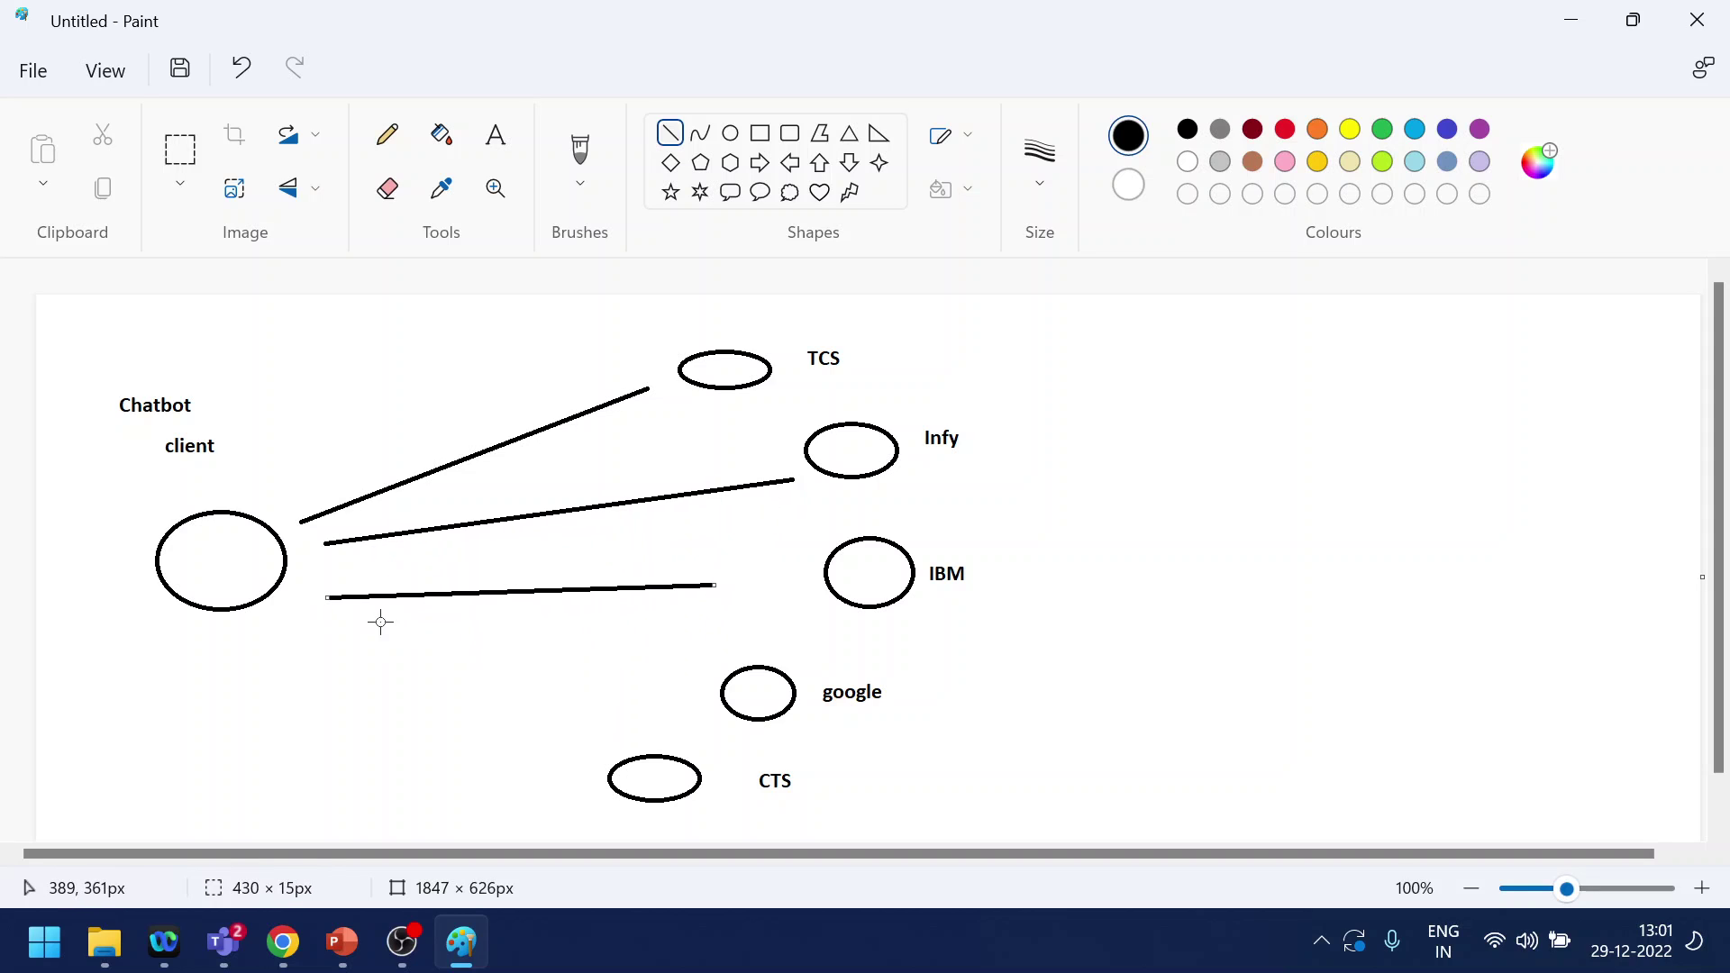
mouse_move(328, 598)
left_mouse_down()
mouse_move(682, 700)
mouse_move(301, 598)
mouse_move(328, 573)
mouse_move(305, 603)
mouse_move(687, 676)
left_mouse_up()
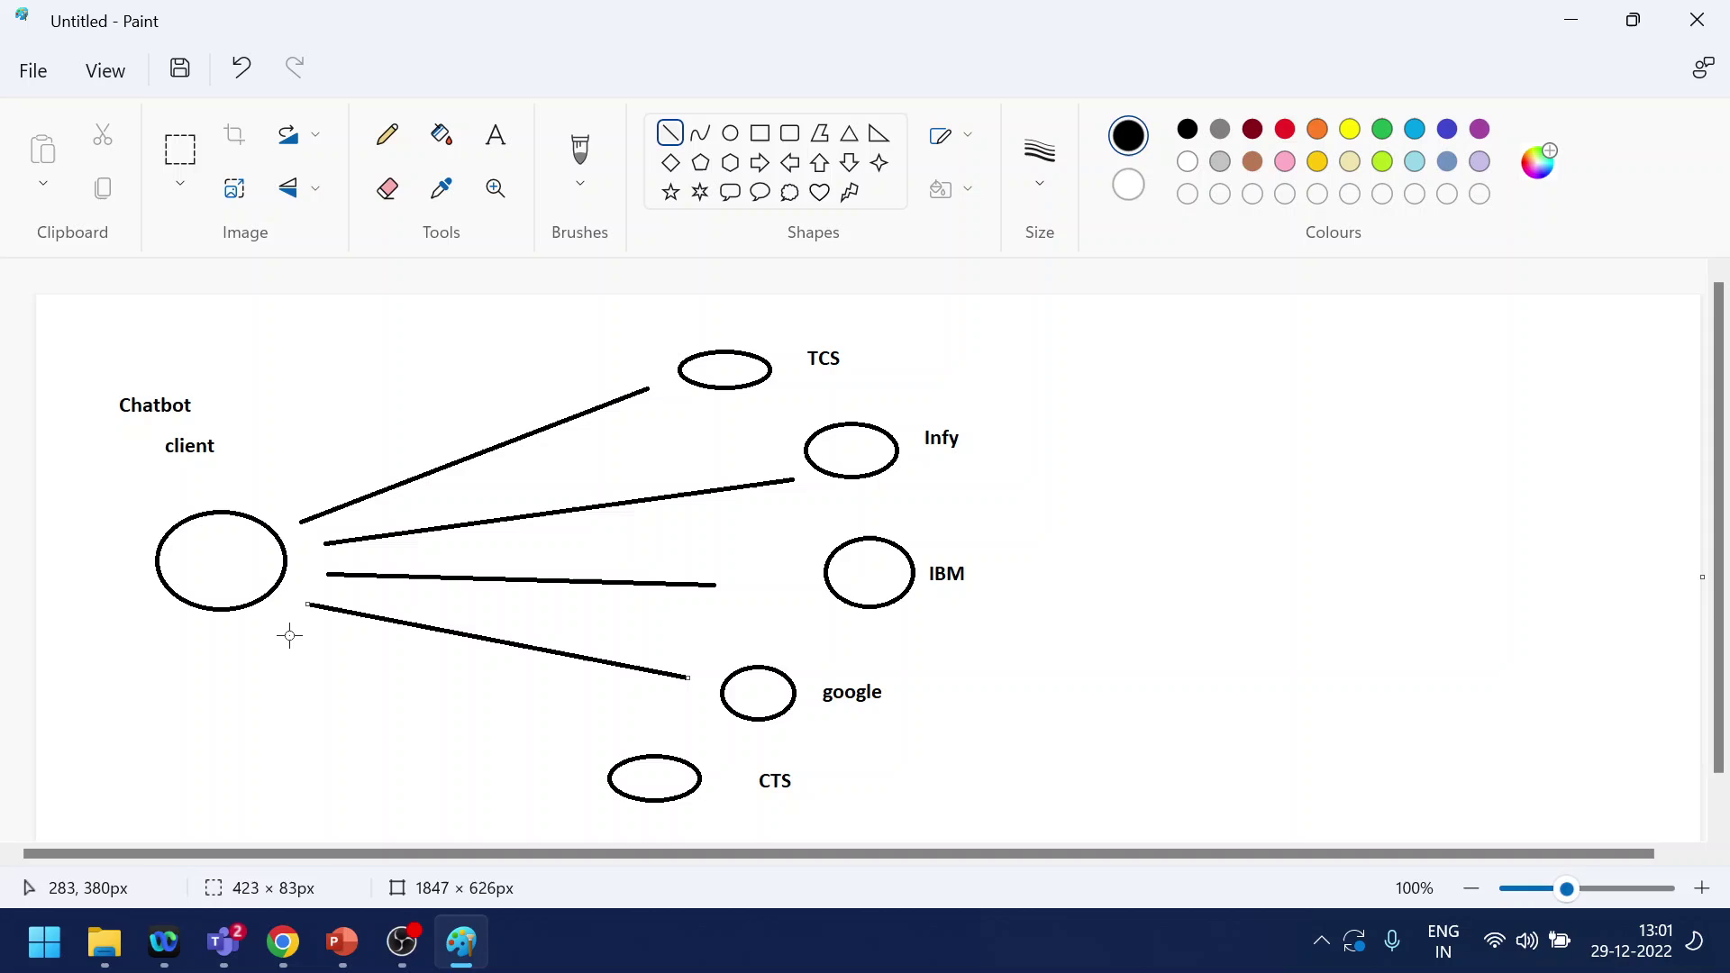
left_click_drag(289, 635, 567, 769)
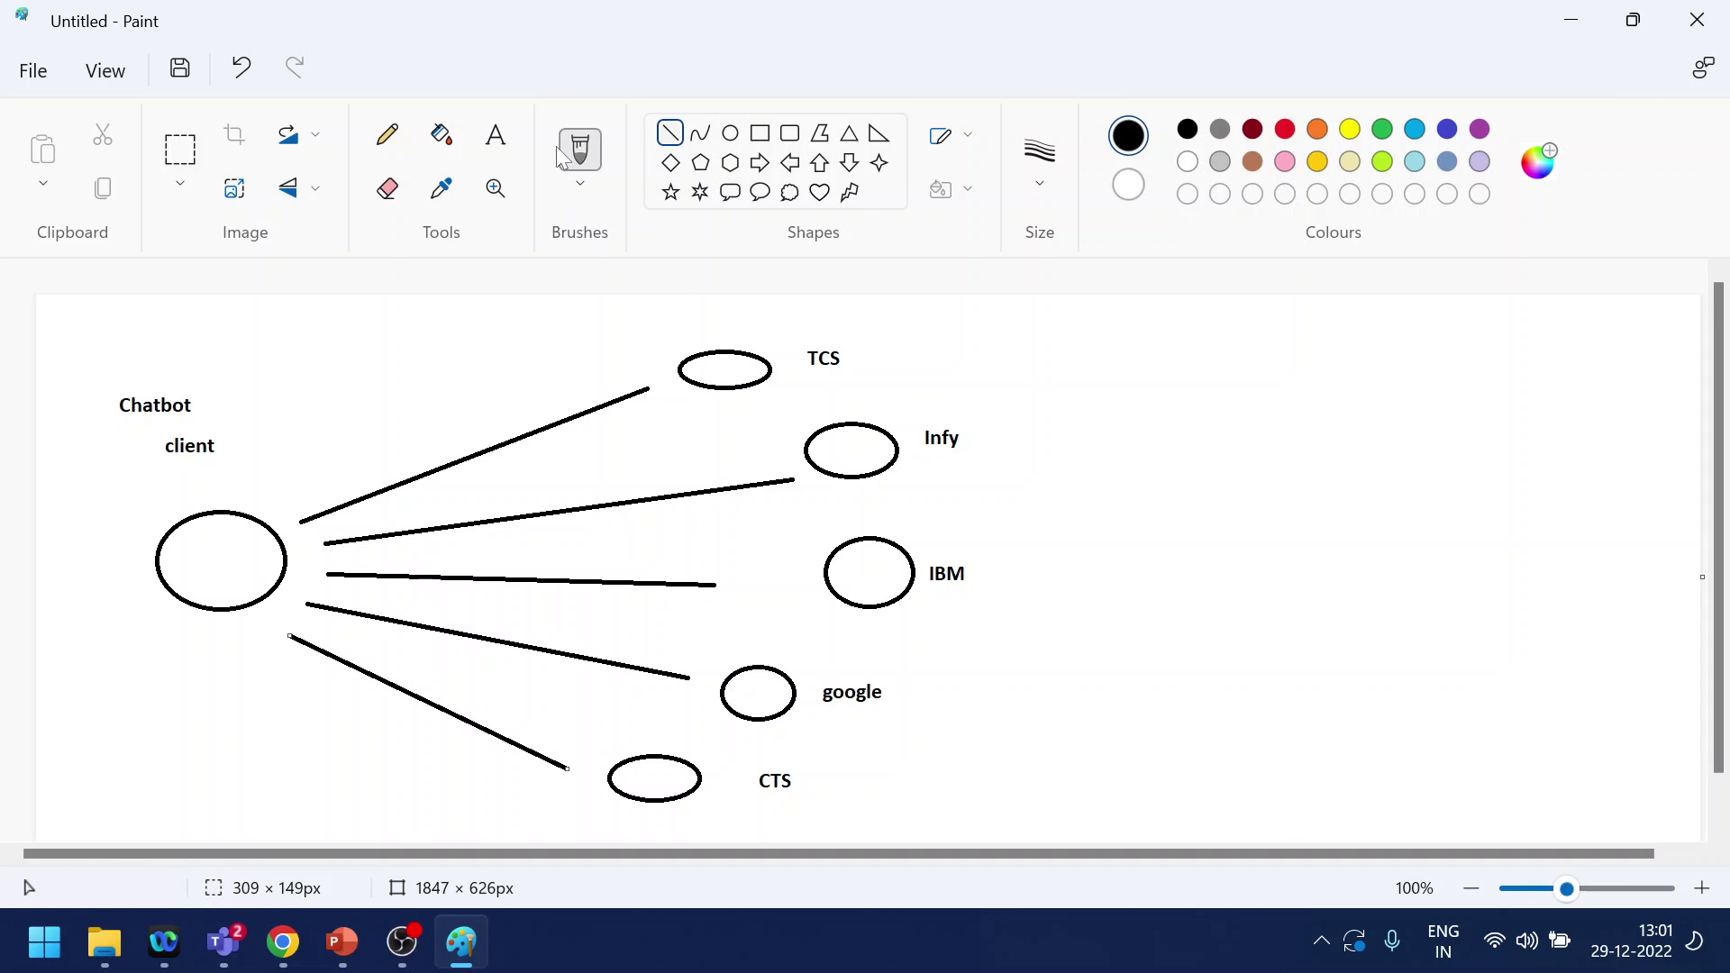
Type Microsoft, Timeline, Budget, Feature and Support as a stacked list at the canvas right
left_click(495, 135)
left_click(1394, 368)
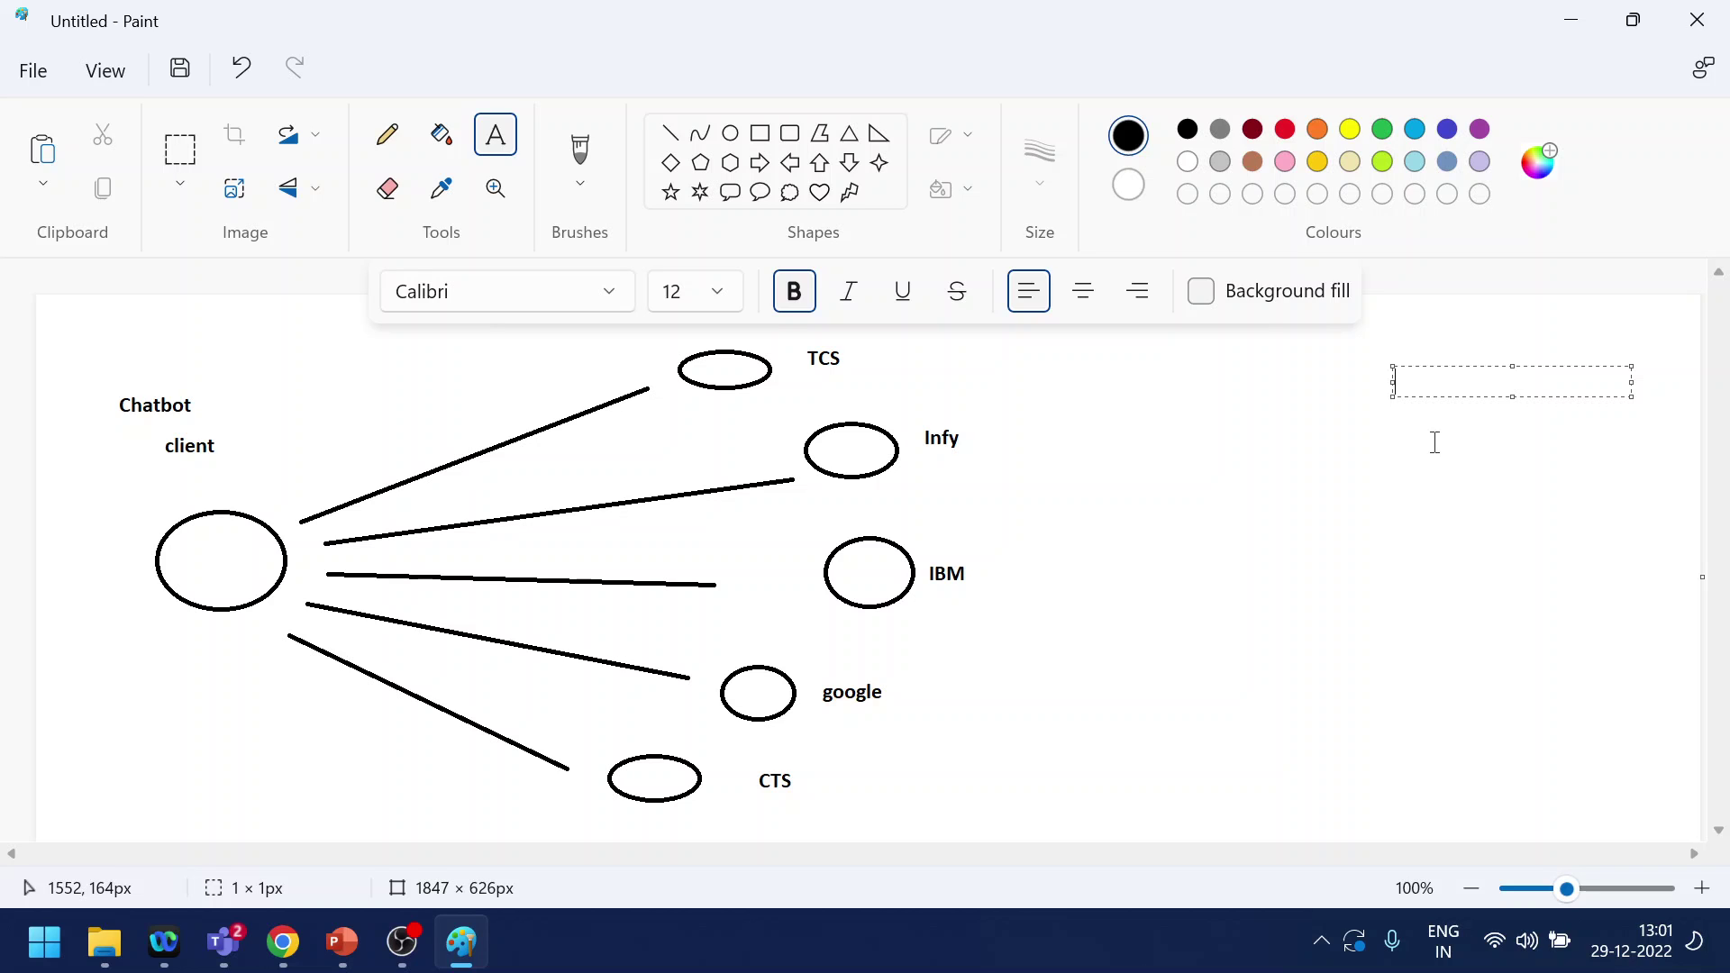
type("Microsoft")
key("Return")
type("Timeline")
key("Return")
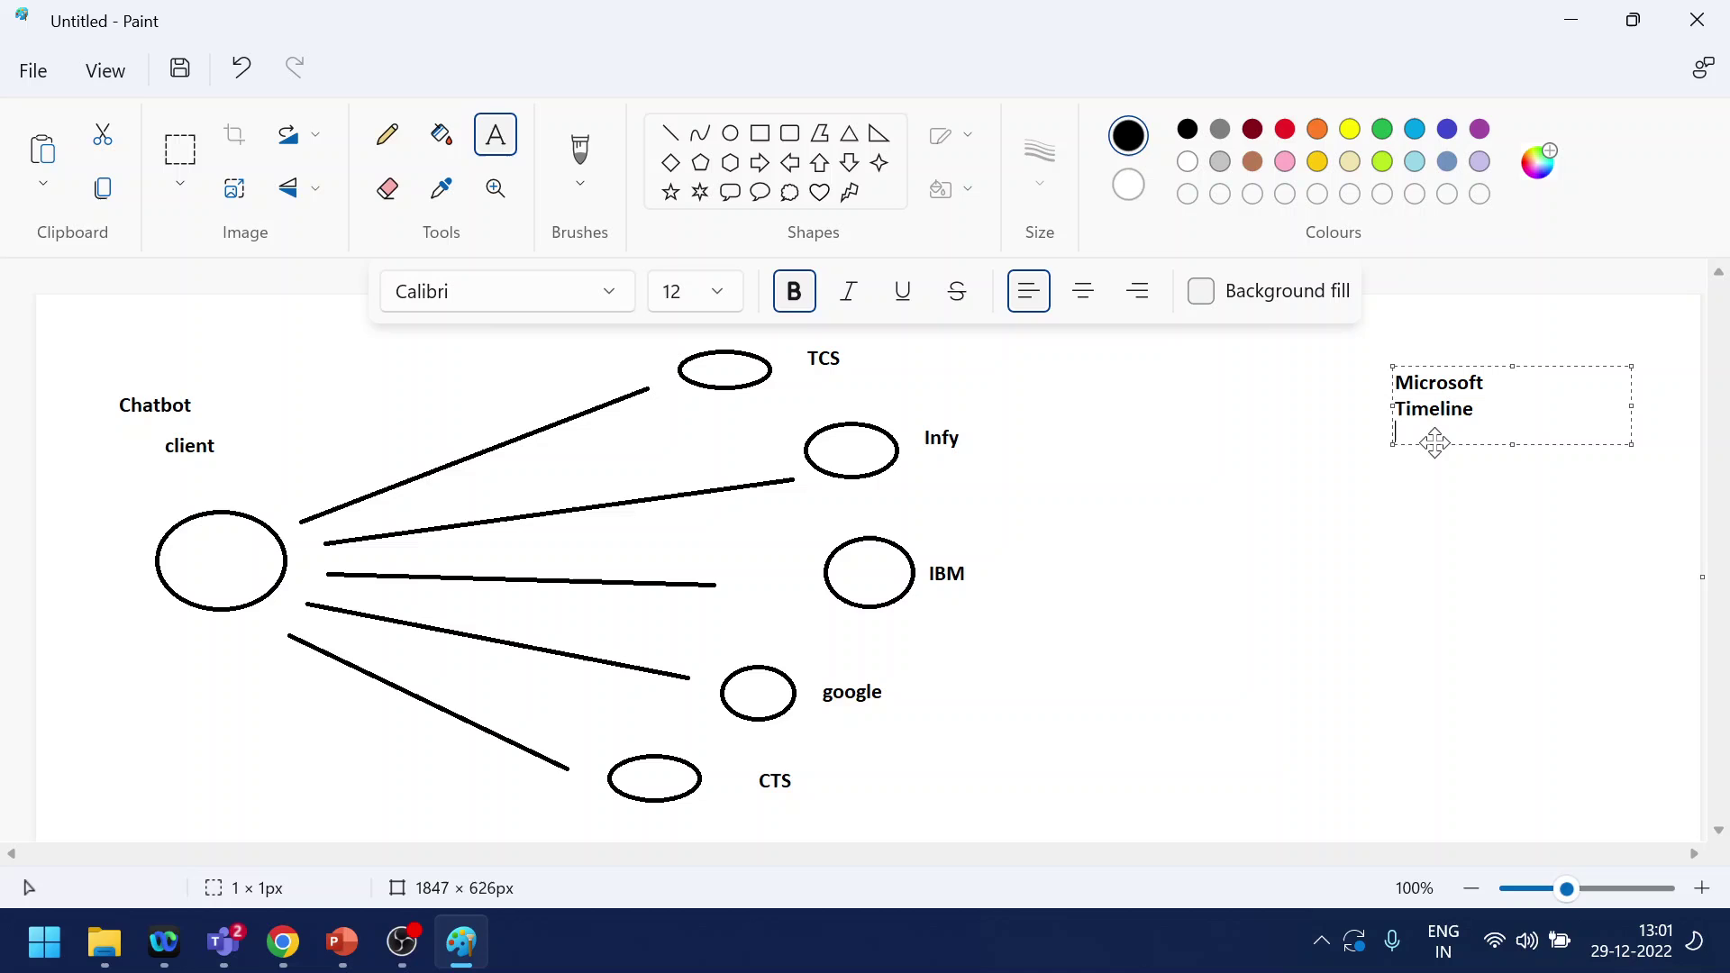
type("Budget")
key("Return")
type("Feature")
key("Return")
type("Support")
key("Return")
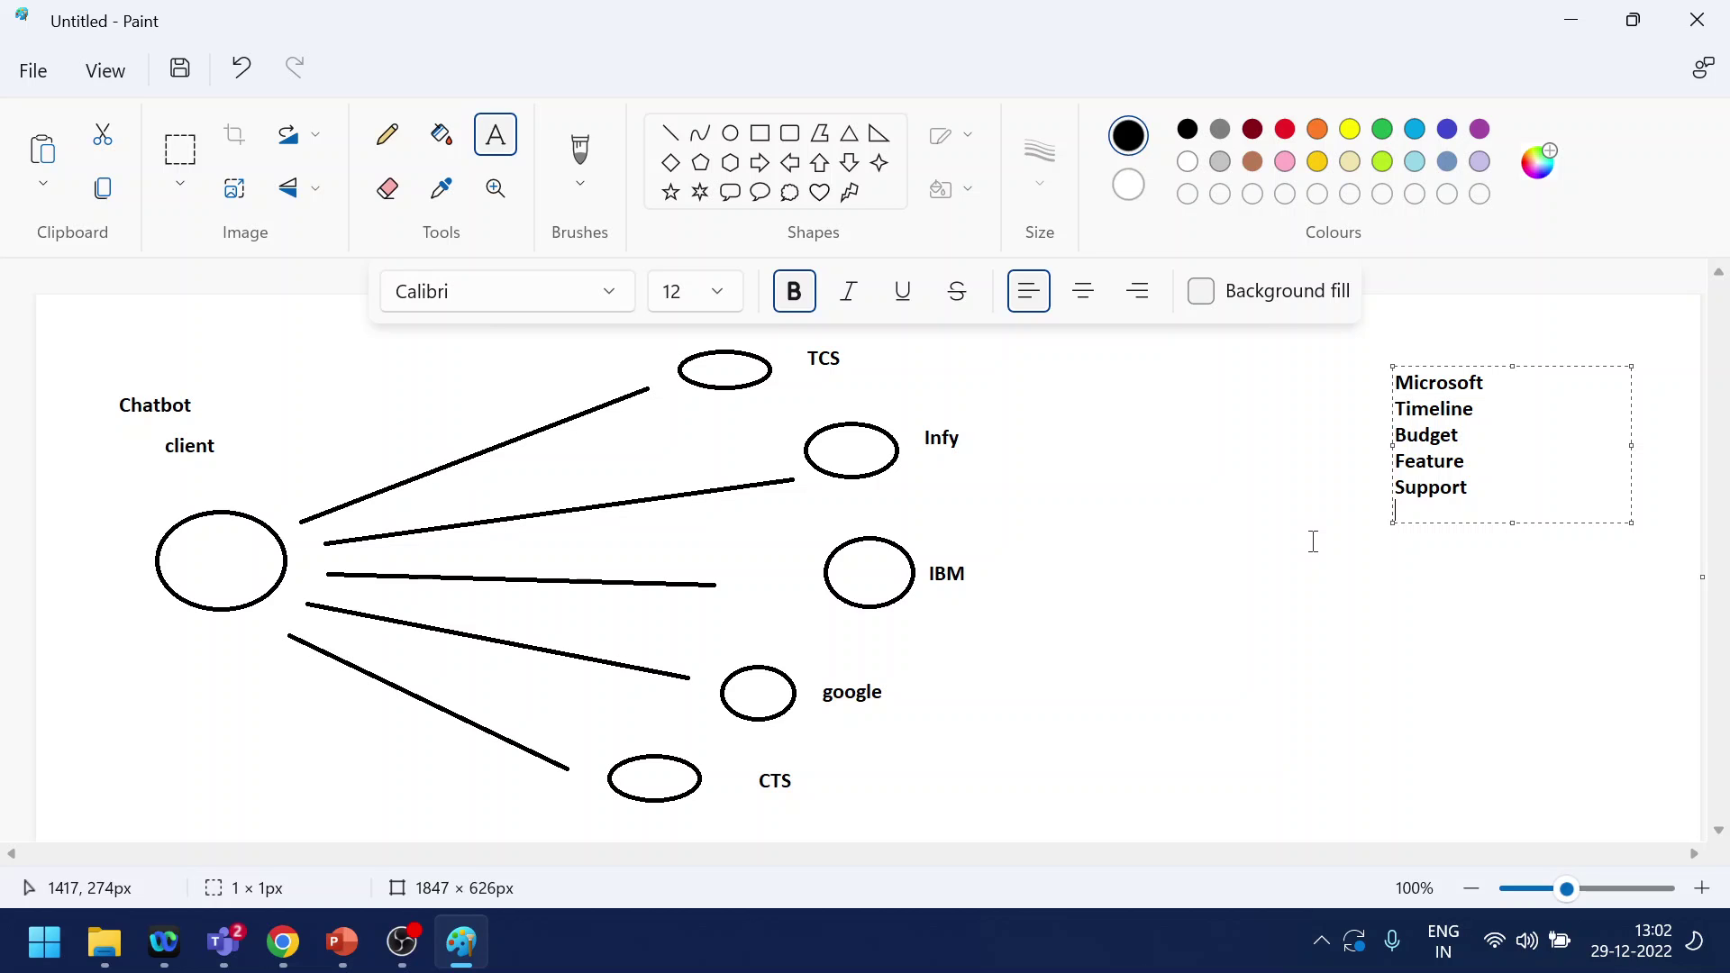
Add a red 'RFP' heading at the top-left, above Chatbot
left_click(1307, 365)
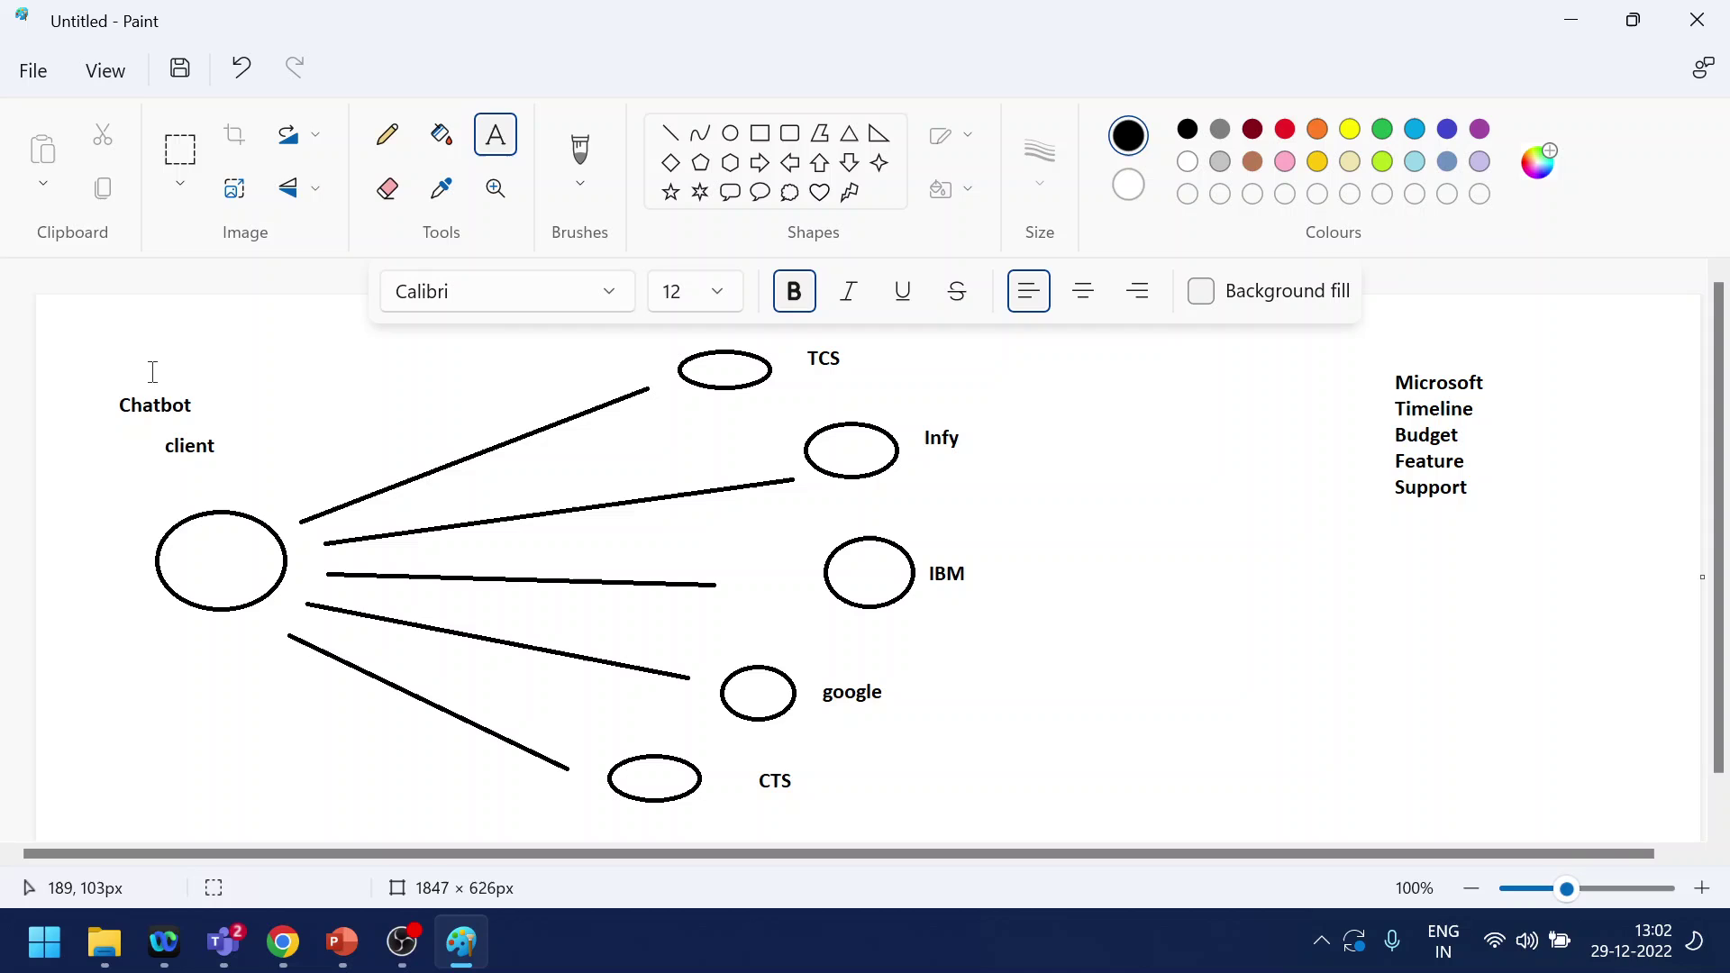
left_click(112, 331)
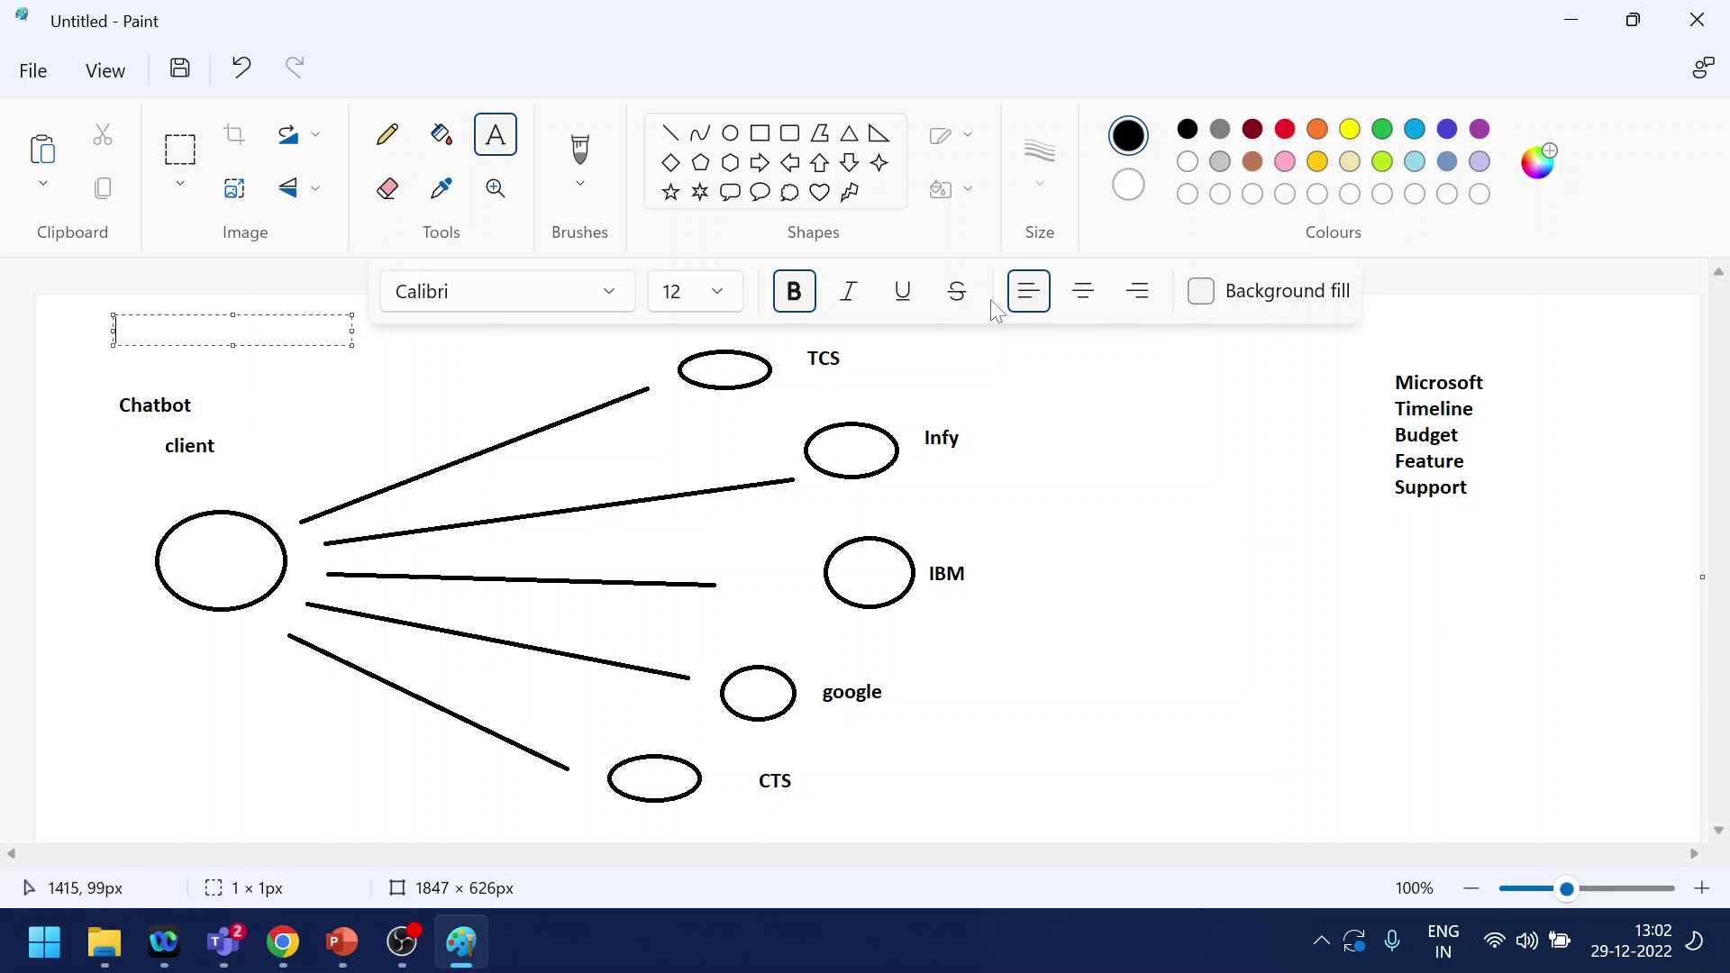
type("RFP")
key("ctrl+a")
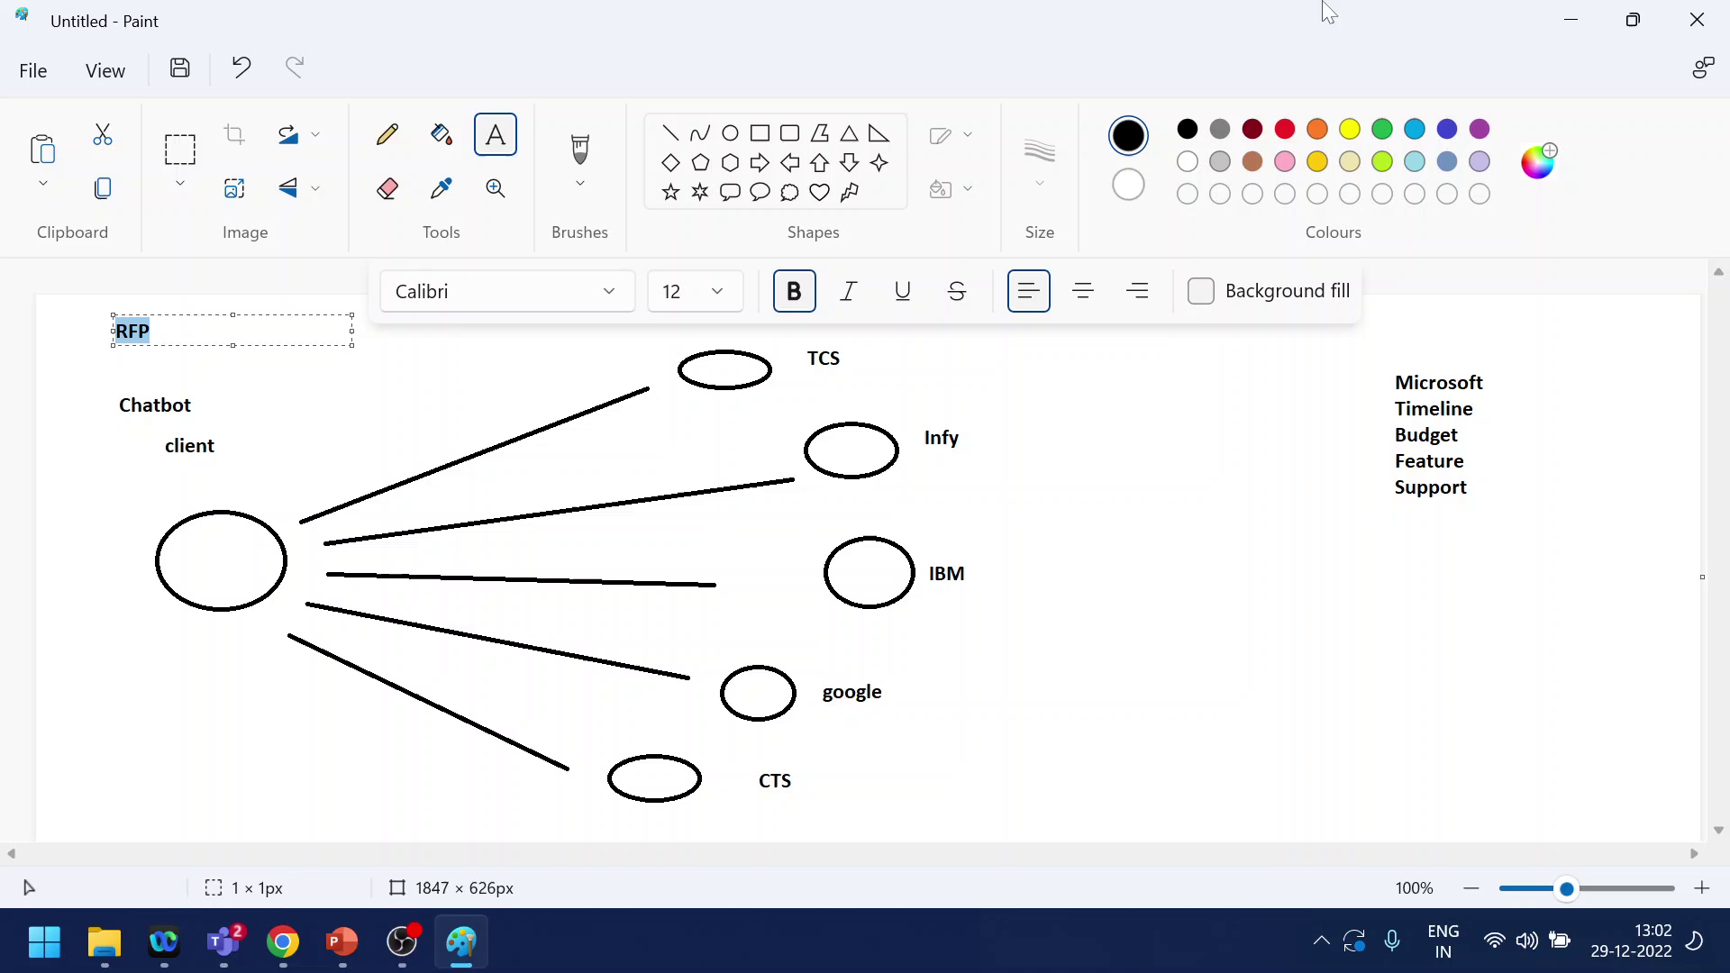
left_click(1285, 131)
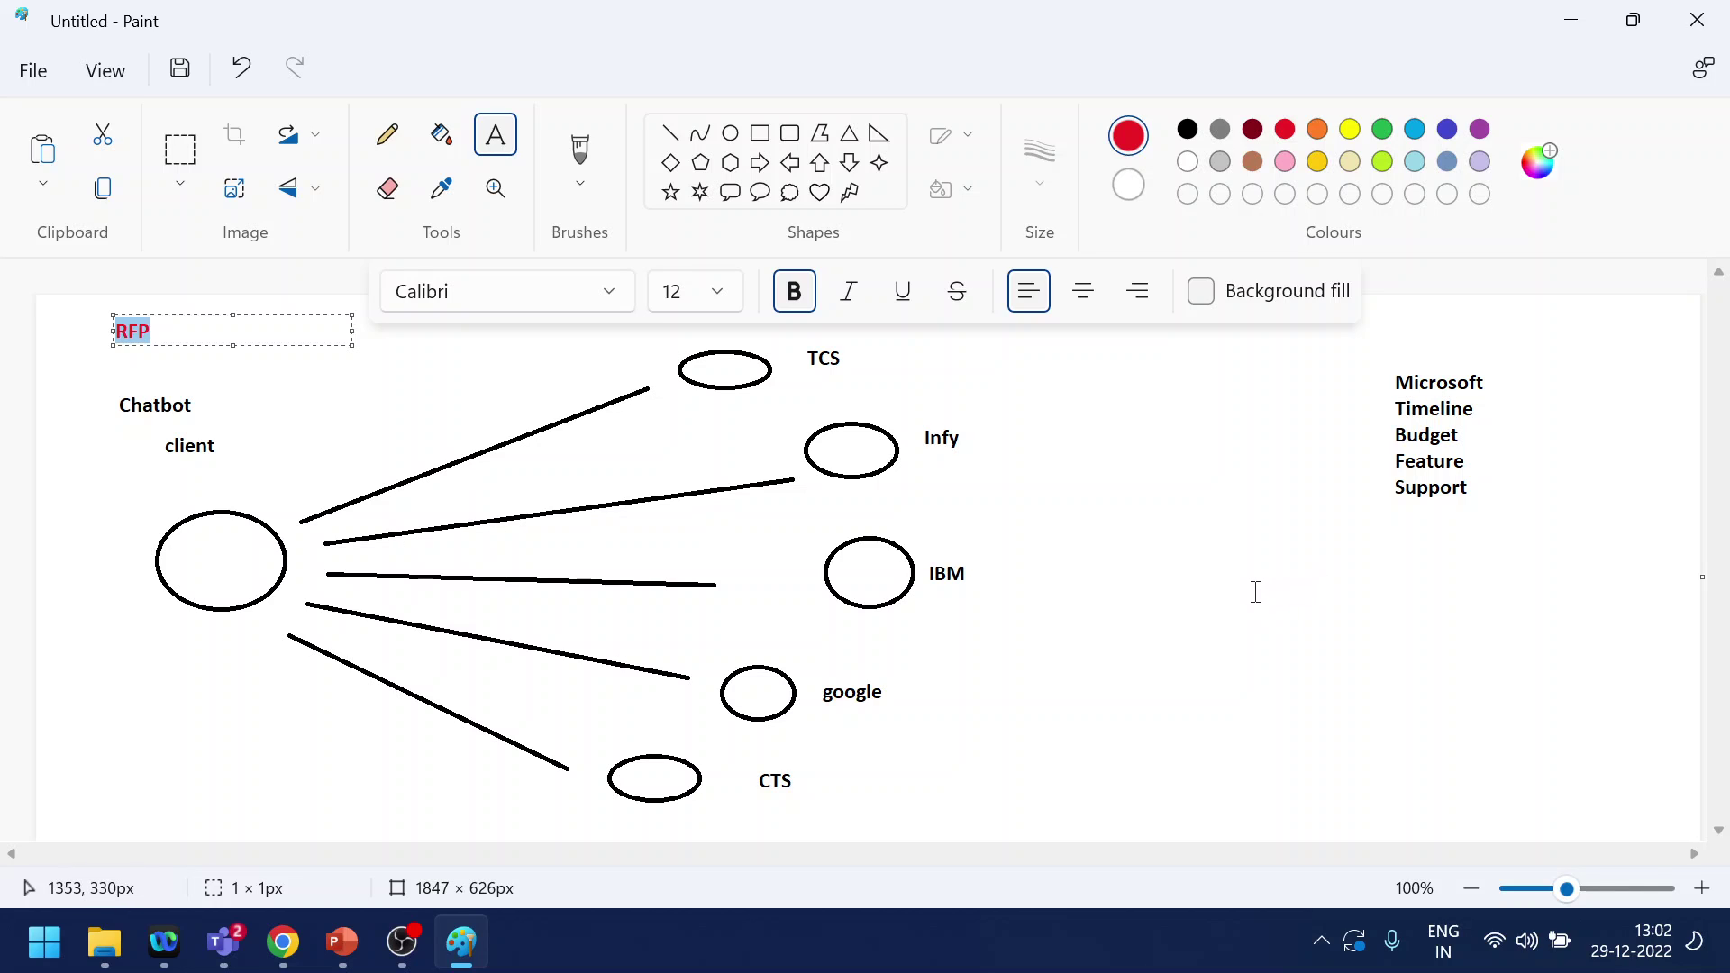
left_click(1457, 437)
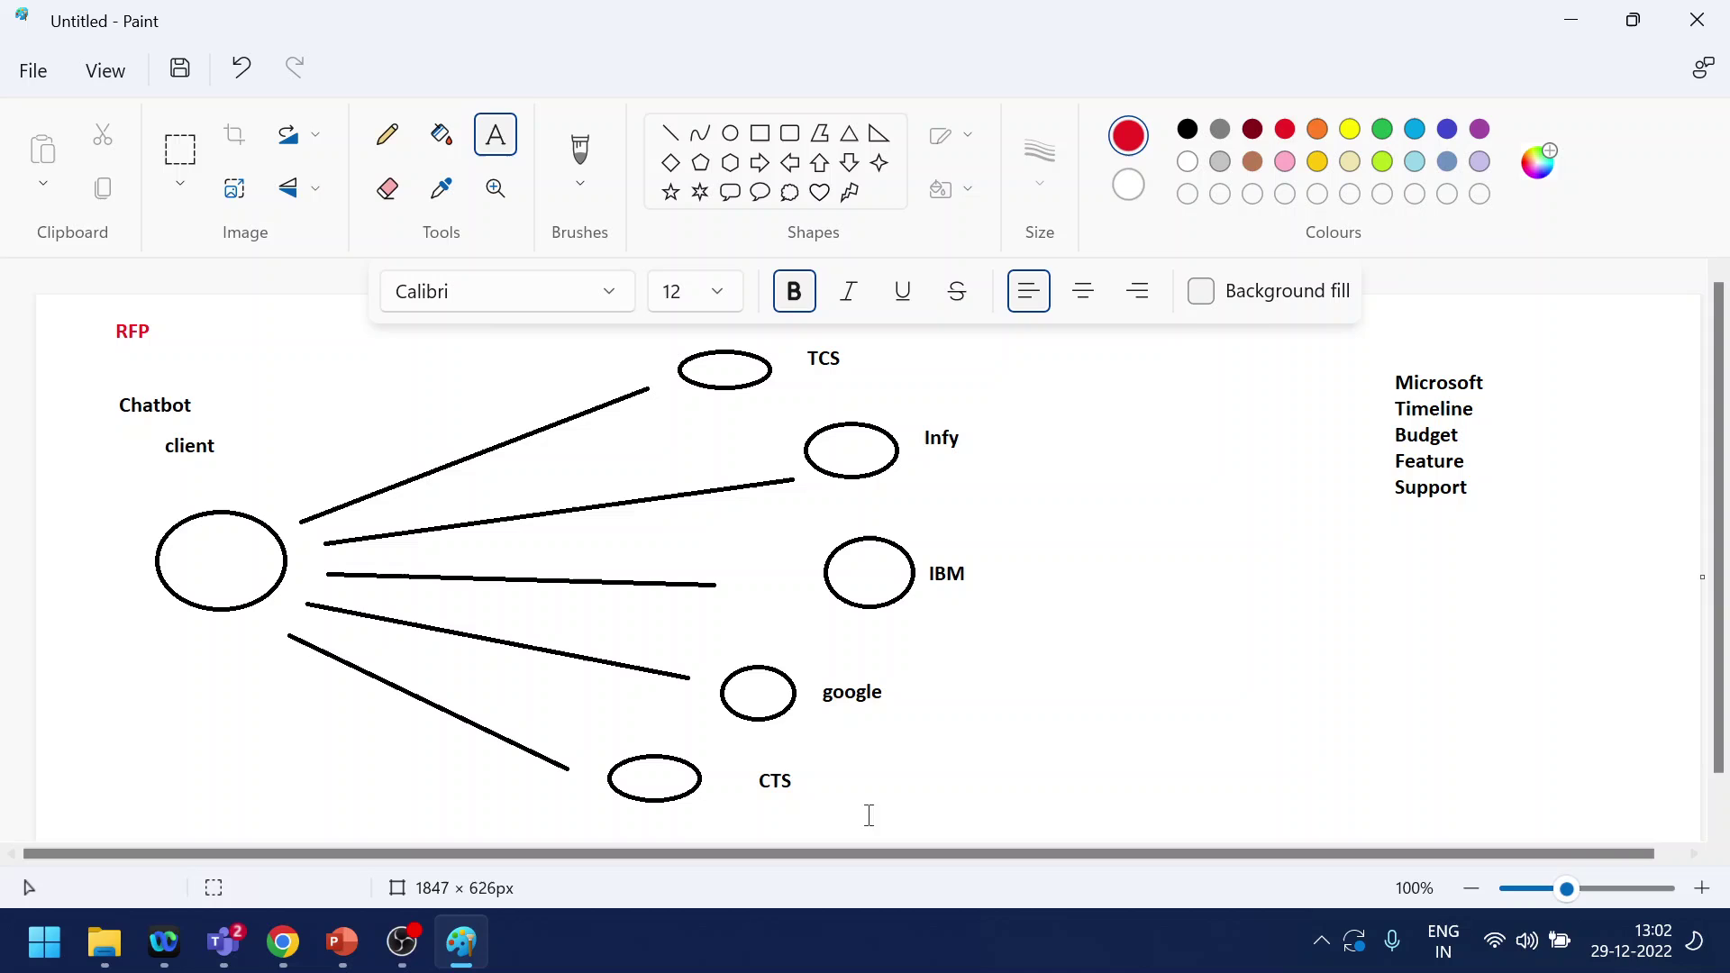
Write red bids 3M 7$ beside TCS and 4M 5$ beside Infy
left_click(1031, 359)
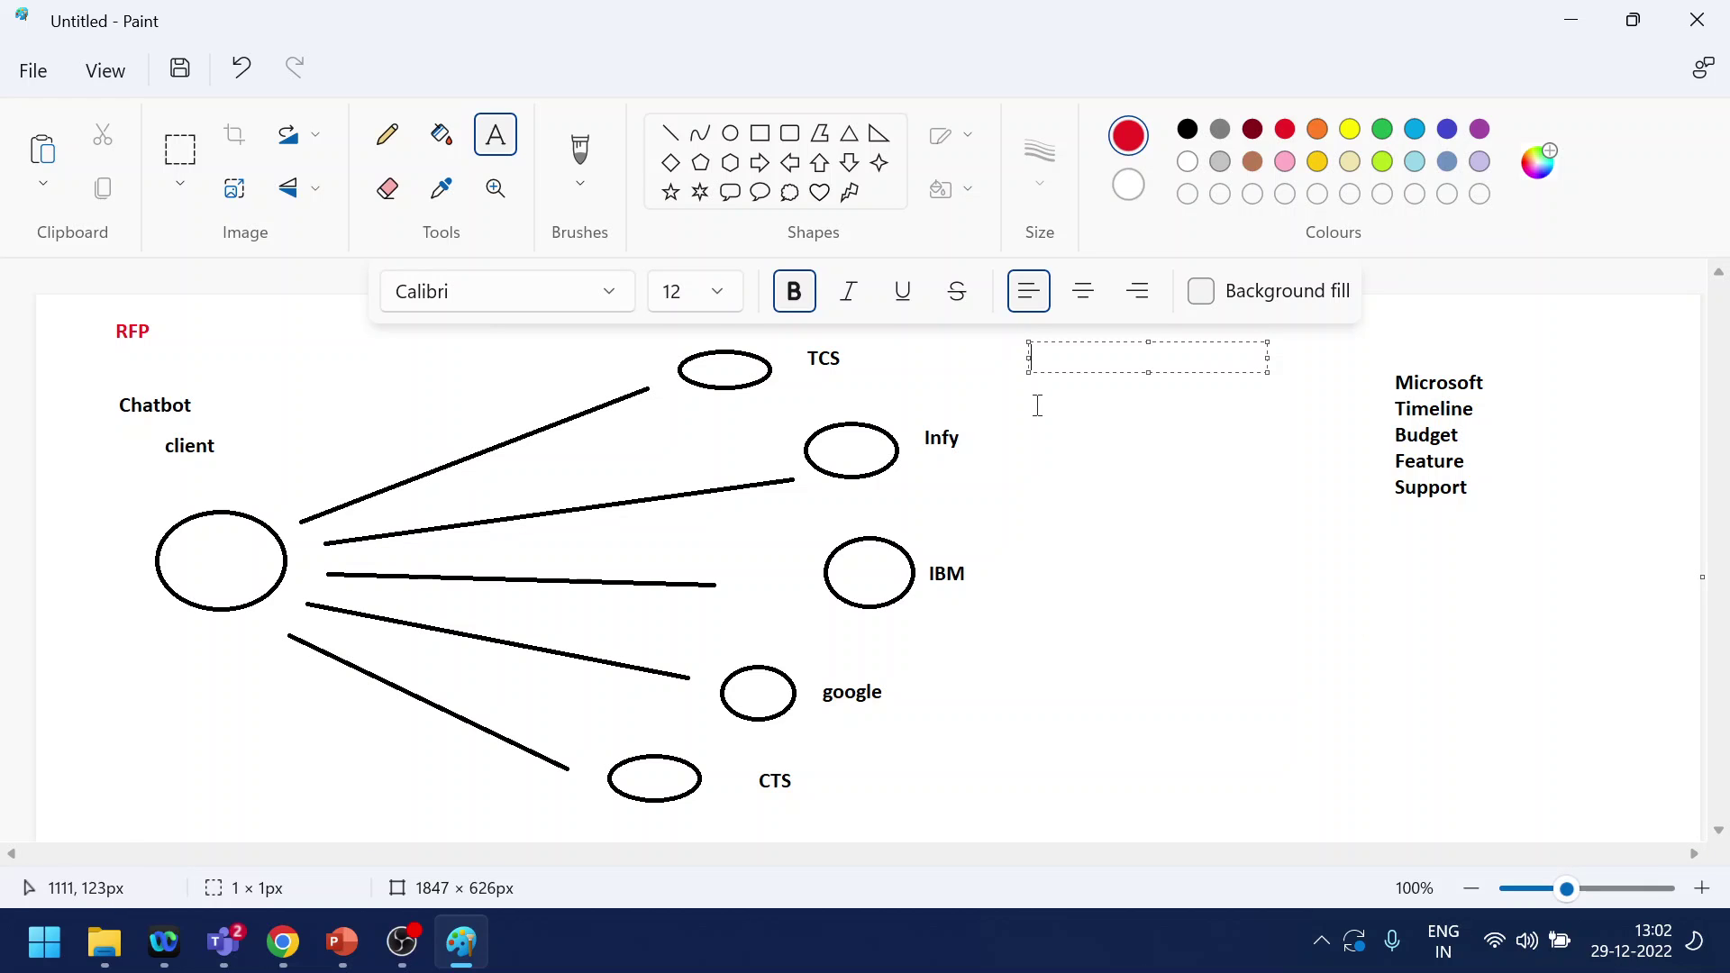
type("3M 7$")
left_click(1063, 446)
left_click(1025, 428)
type("4M ")
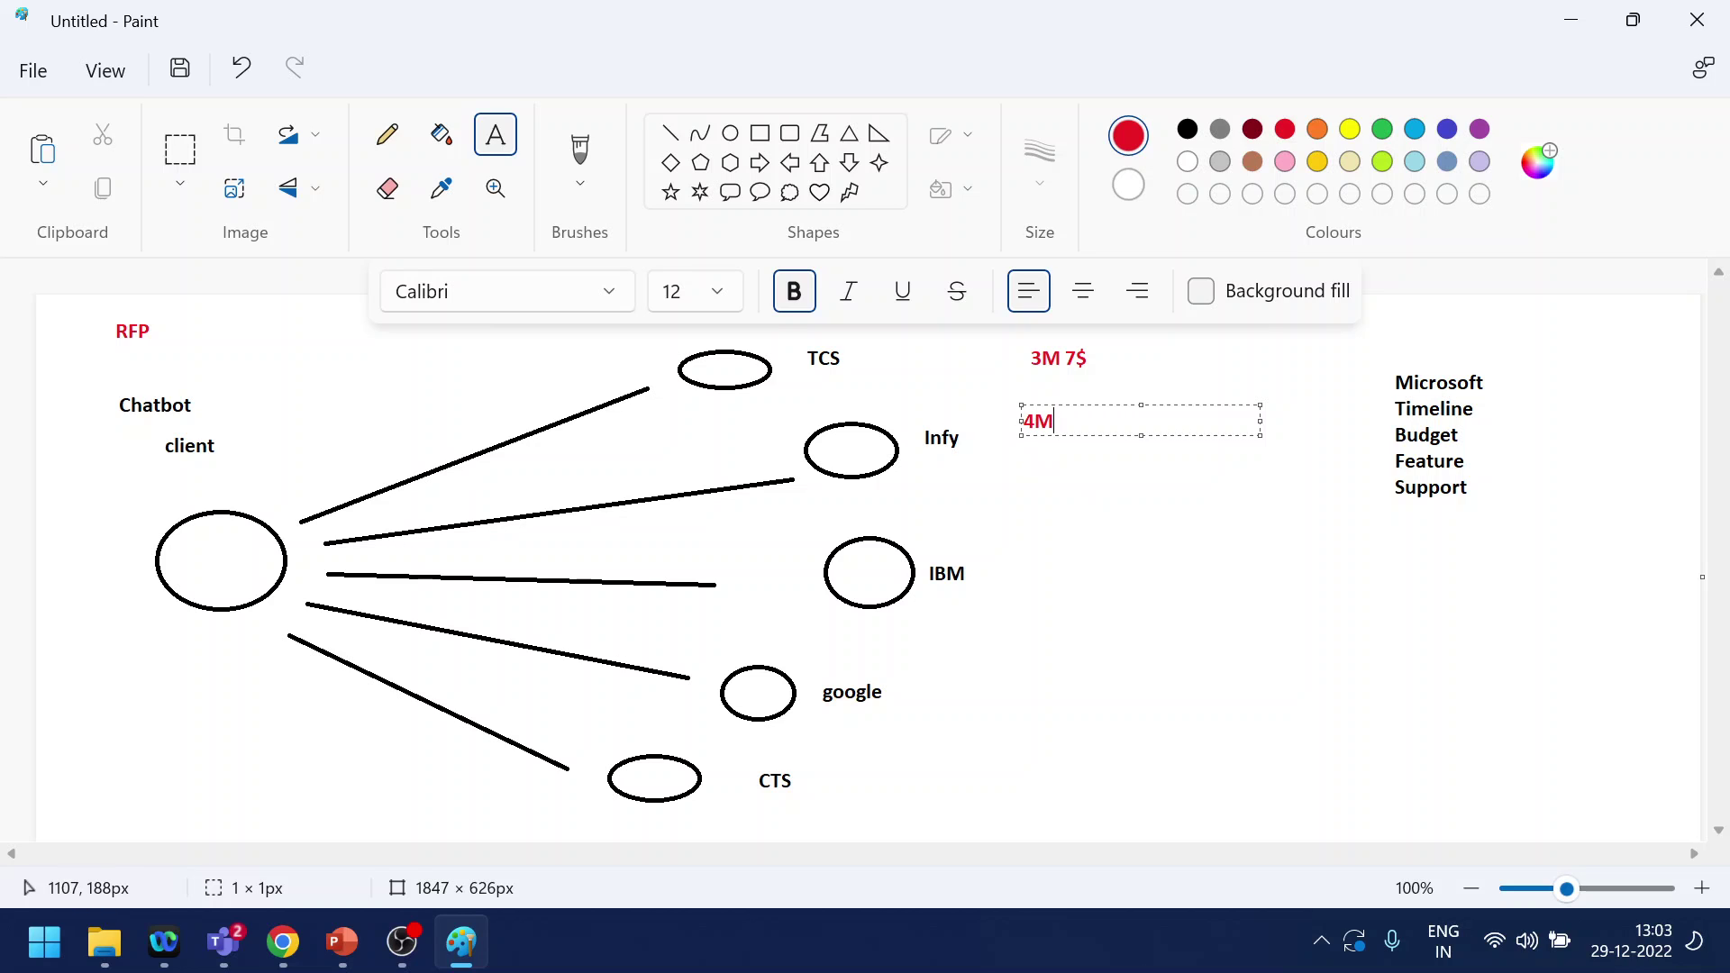
type("5$")
left_click(1080, 574)
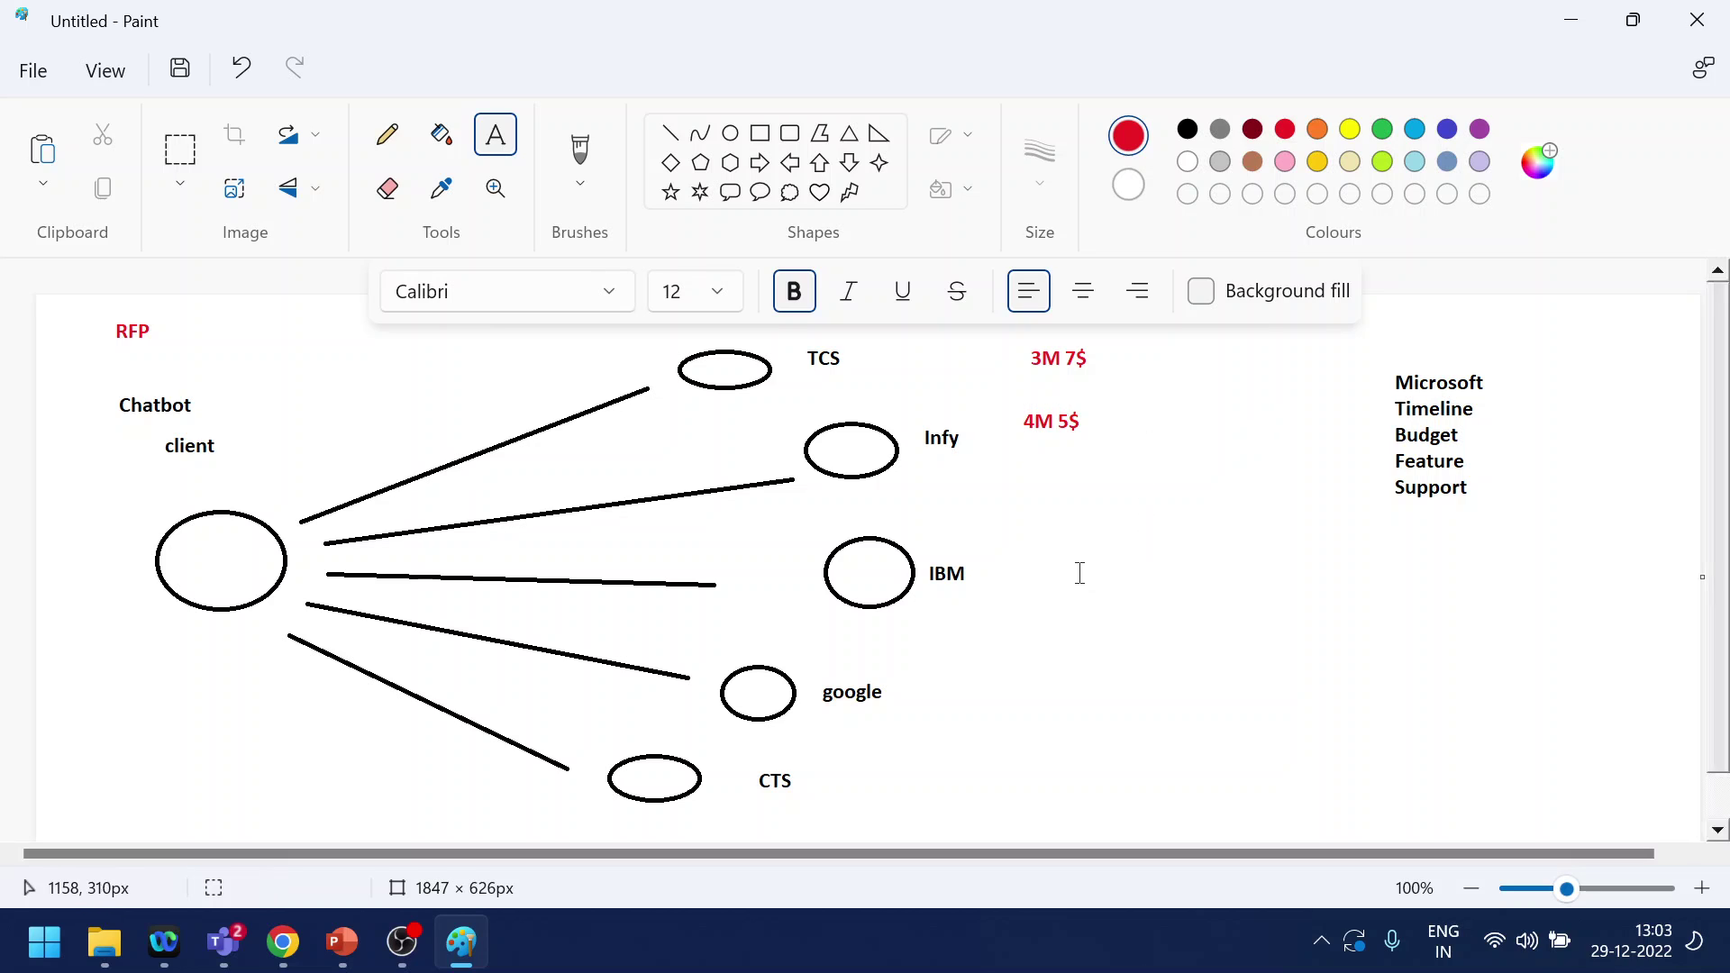
Write red 3M 10$ beside IBM and NA beside google
left_click(1016, 577)
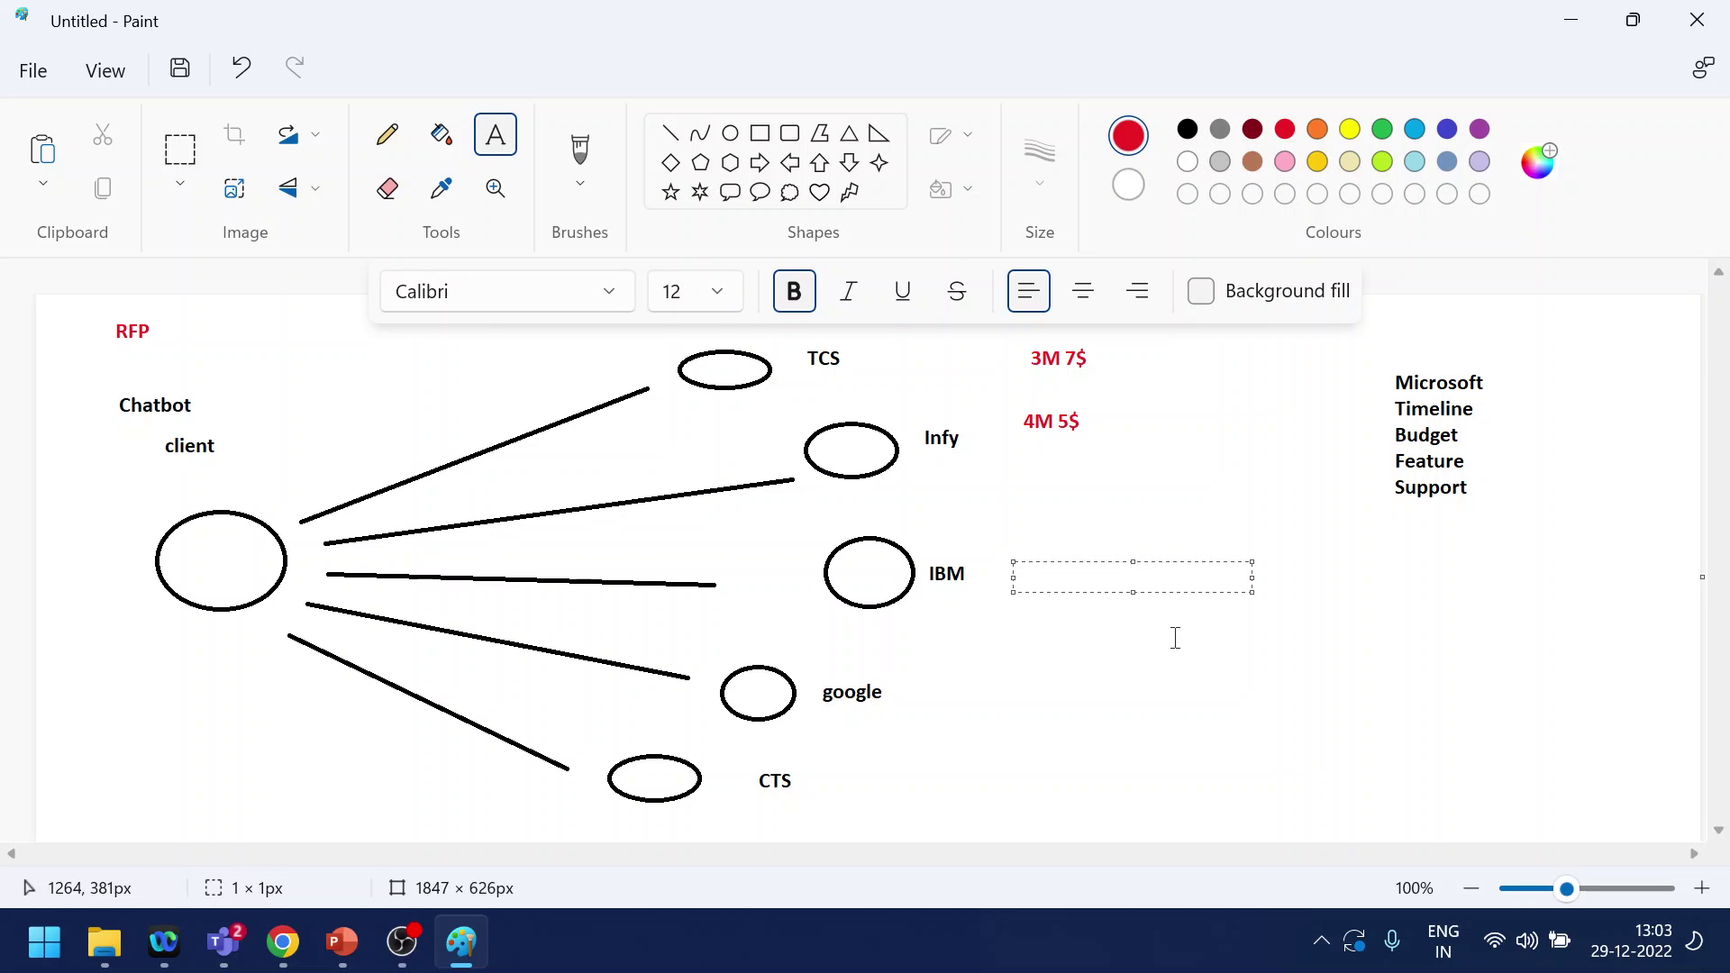
type("3M 6")
key("BackSpace")
type("10$")
left_click(950, 692)
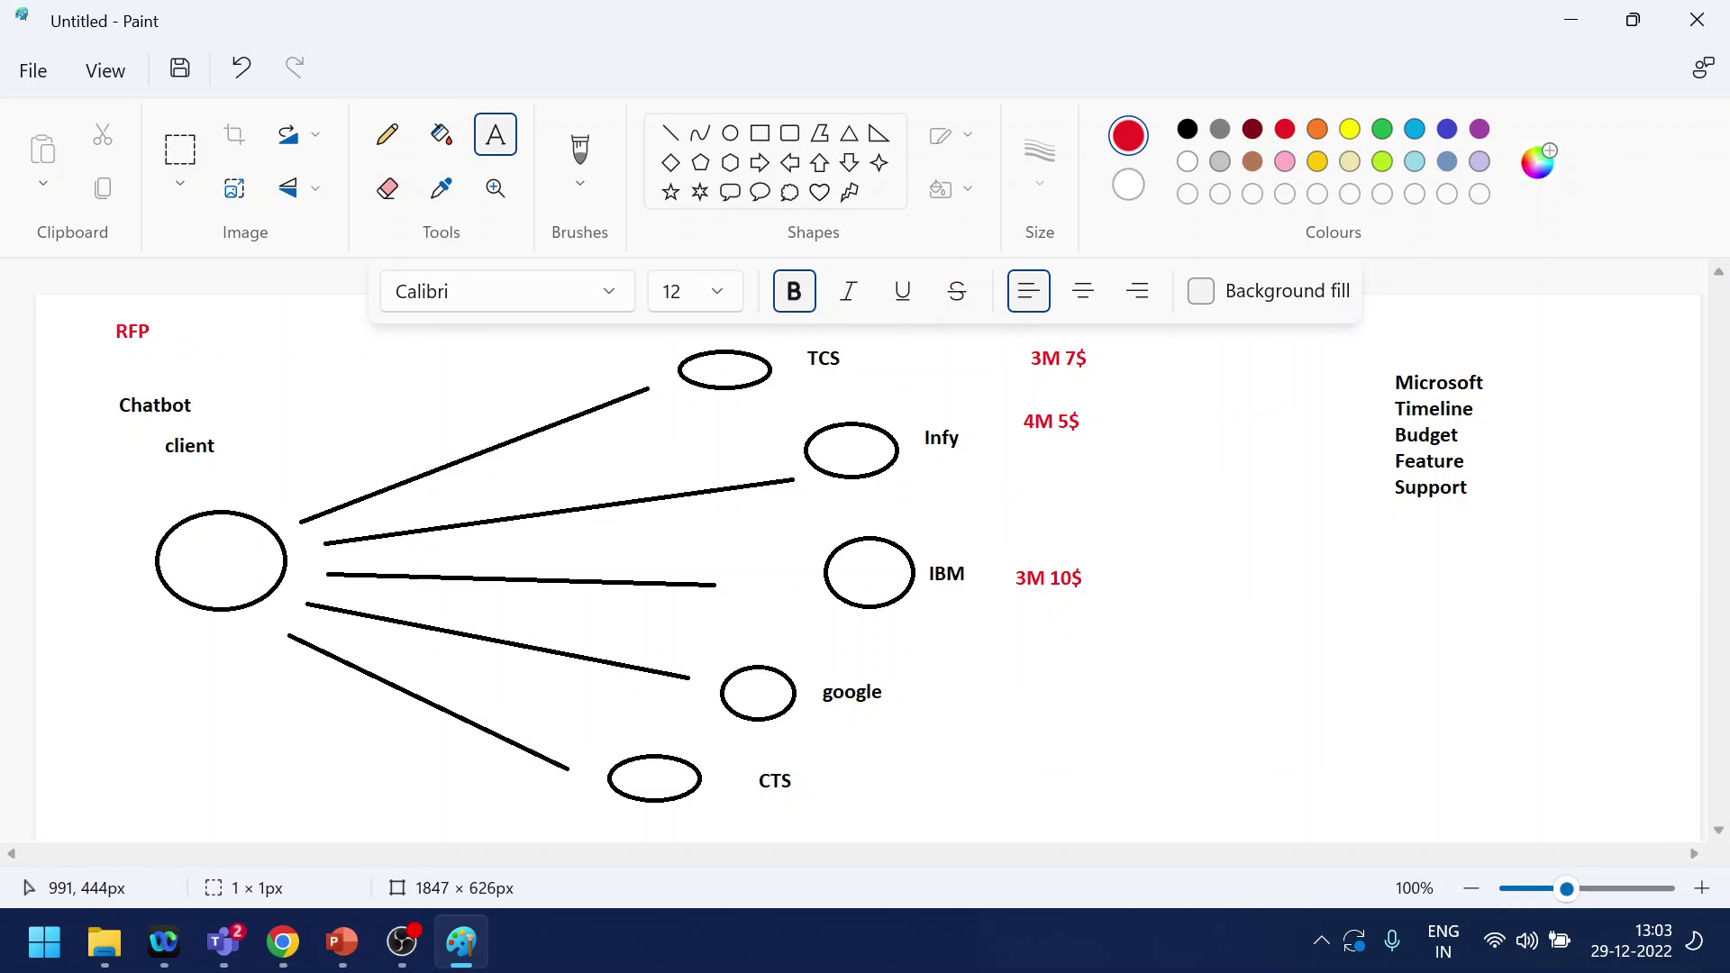
left_click(929, 693)
type("na")
key("BackSpace")
key("BackSpace")
type("NA")
left_click(883, 801)
Write the red bid 3M 6$ beside CTS
left_click(880, 768)
type("3M ")
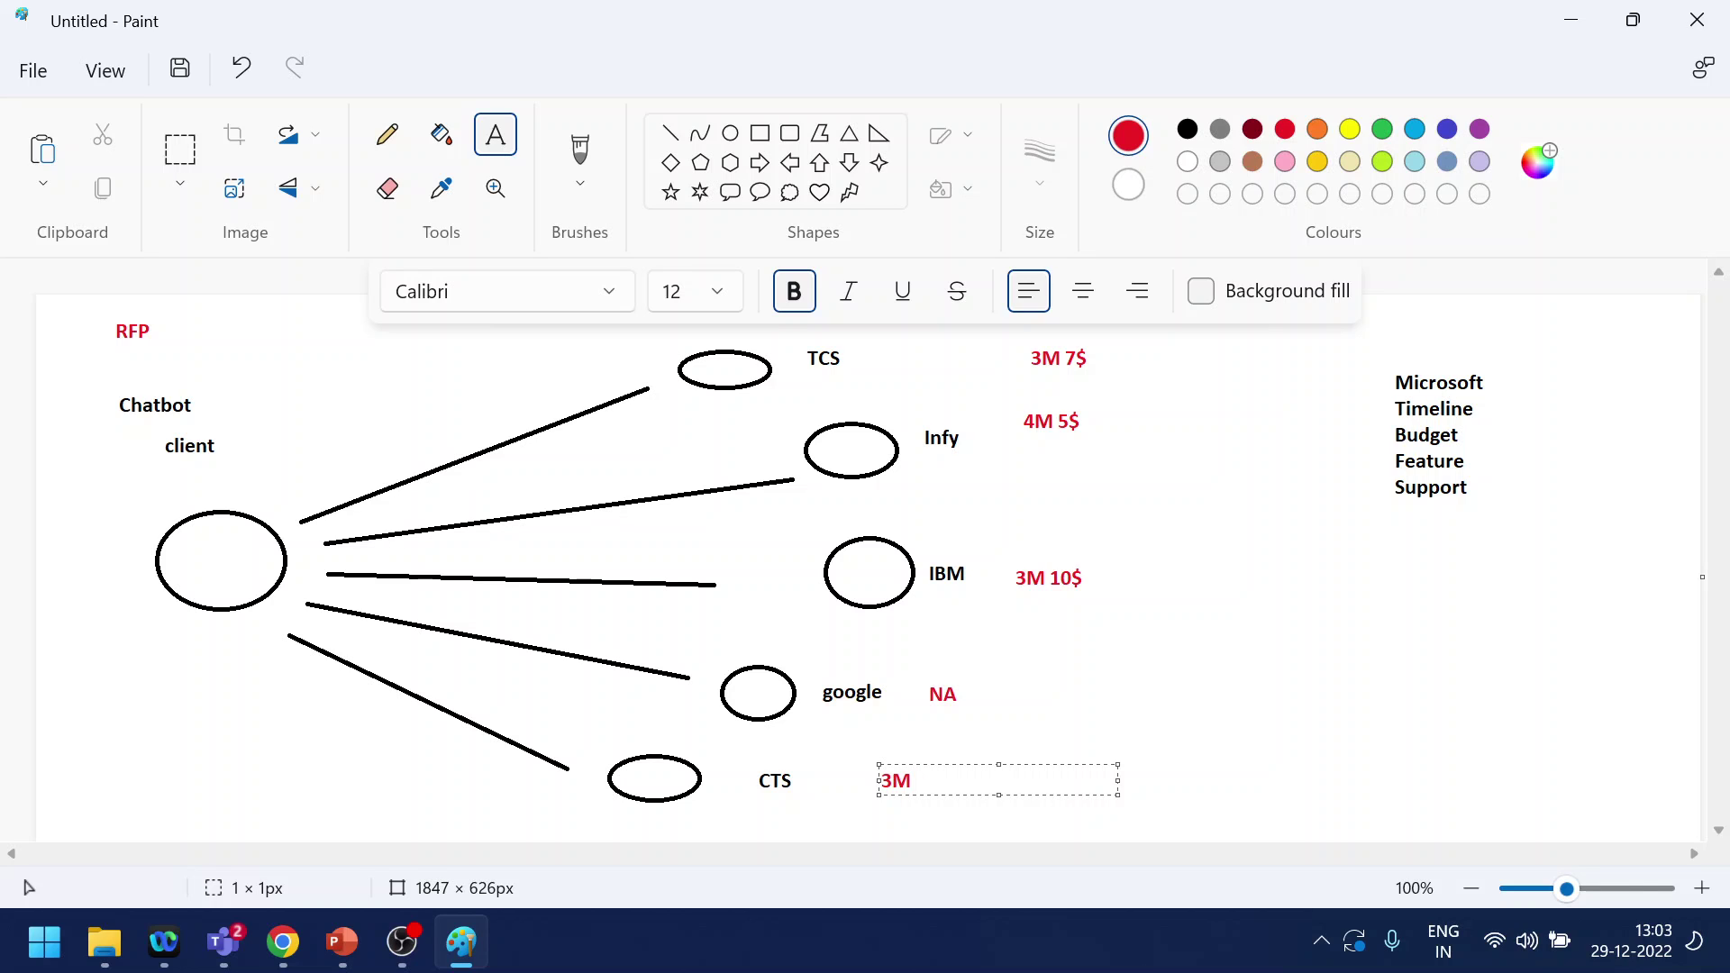
type("6$")
left_click(1398, 663)
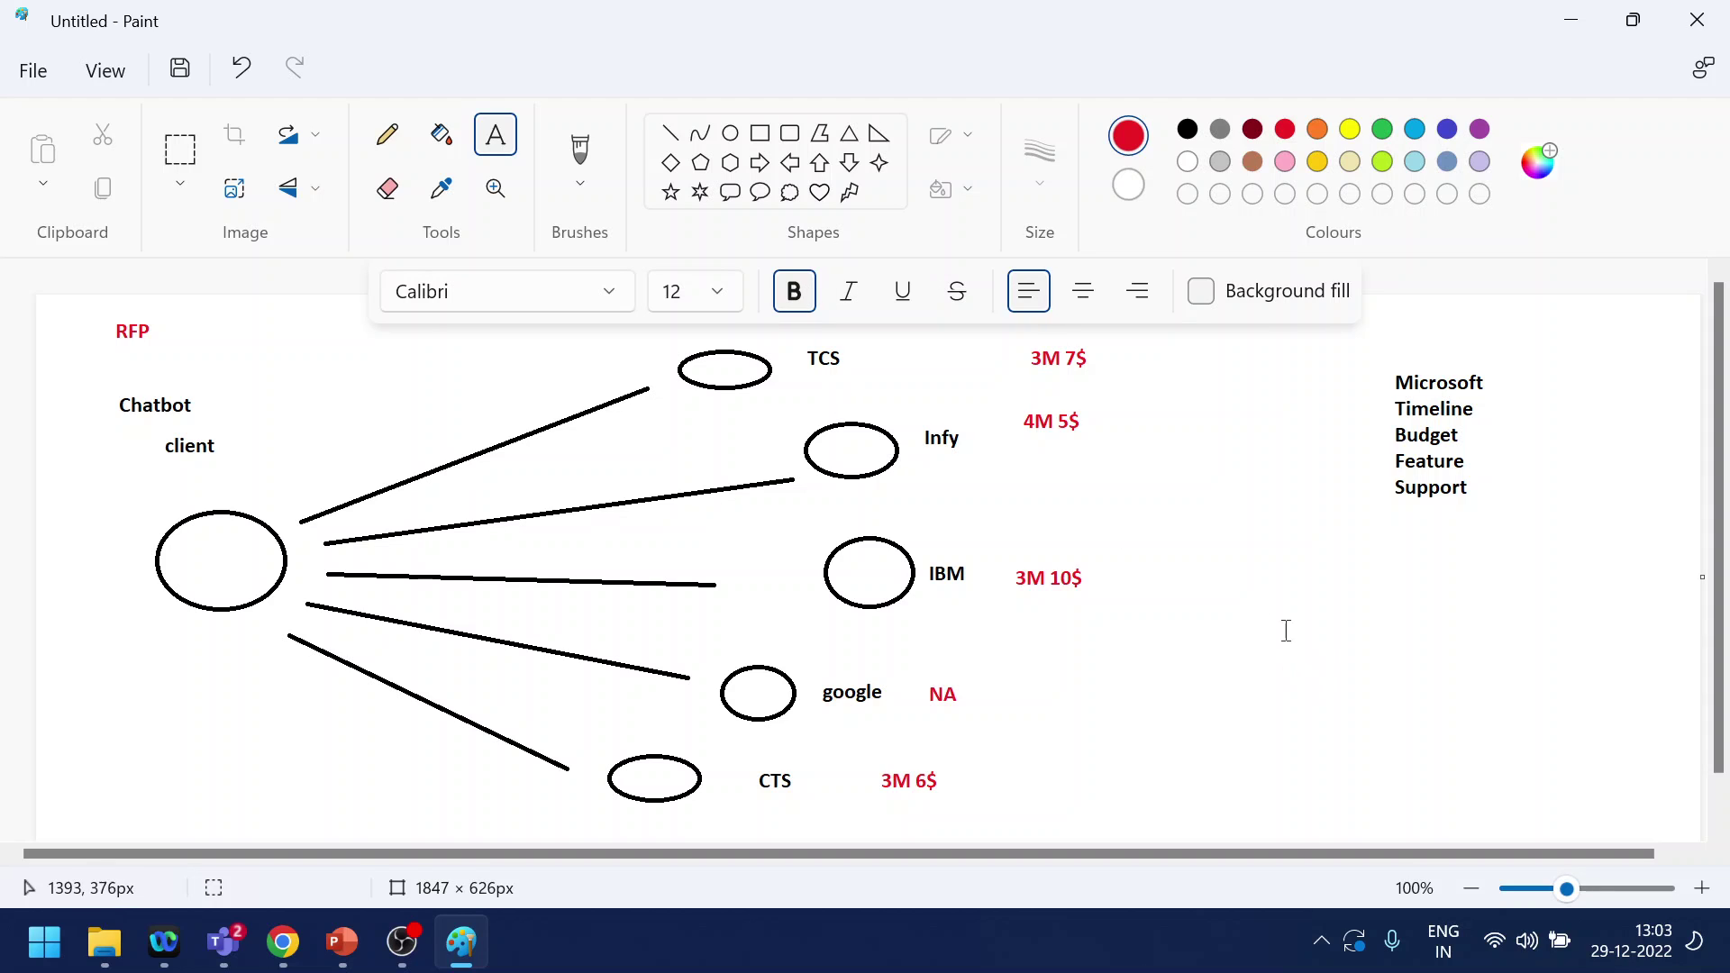
left_click(1250, 622)
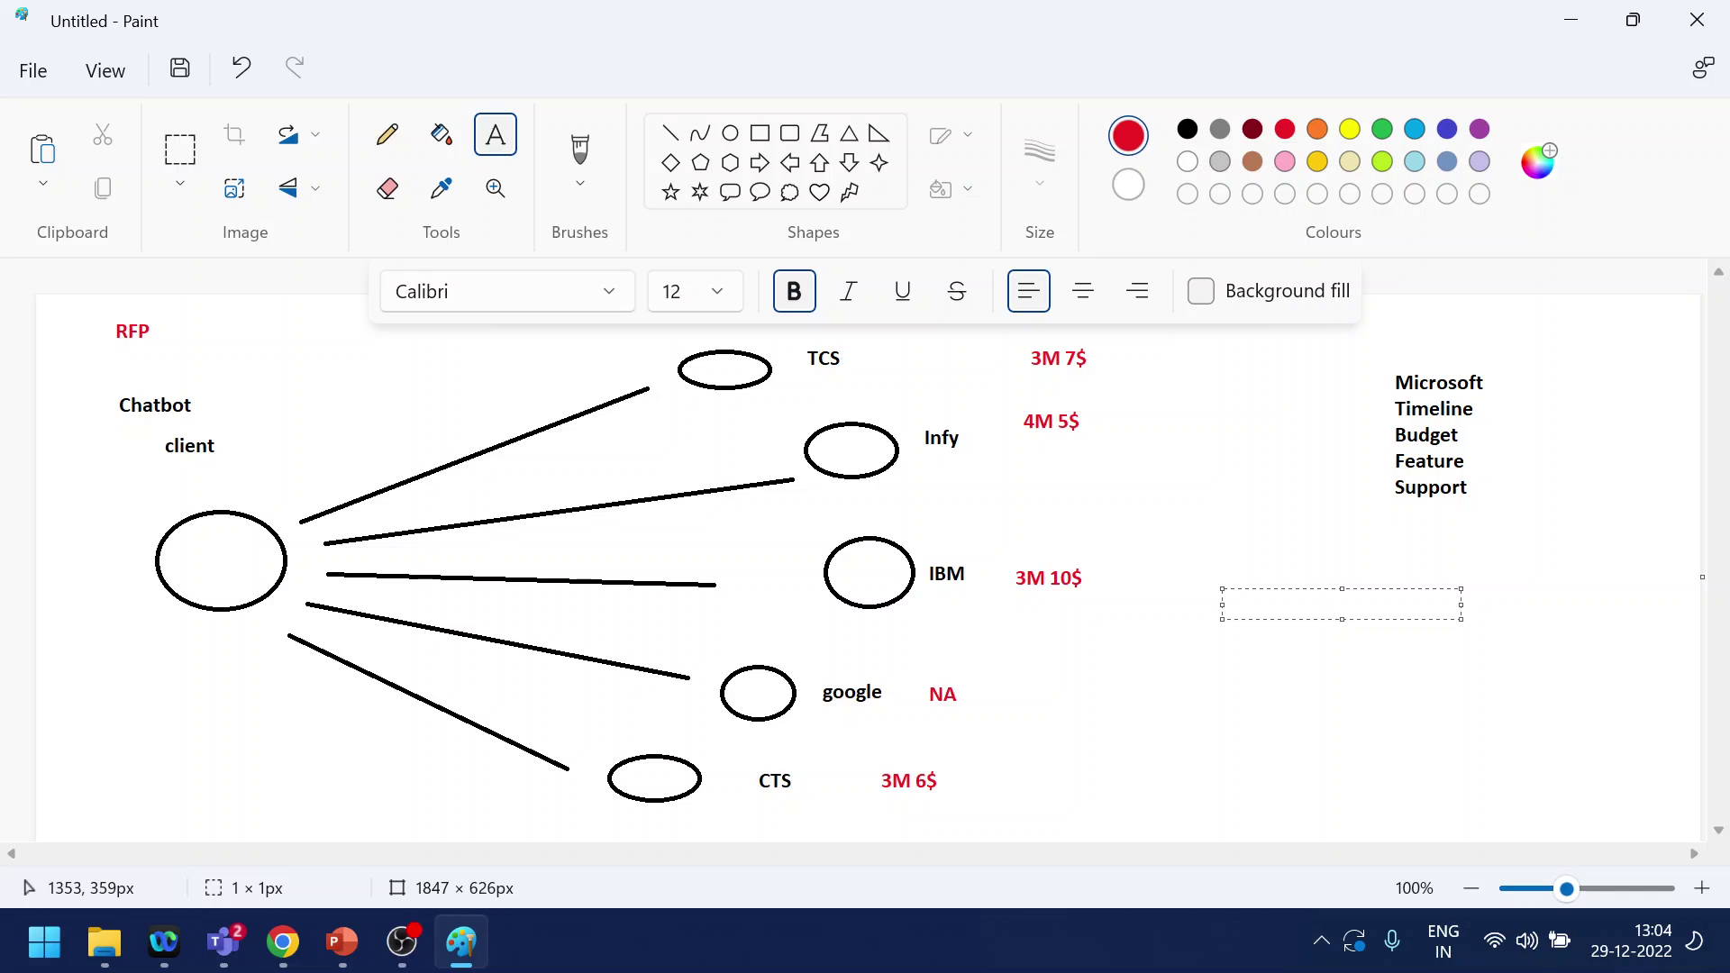
Type the red note '7 clients use case', '200 people', 'support 2' on separate lines
type("7 clients ,")
type("use case")
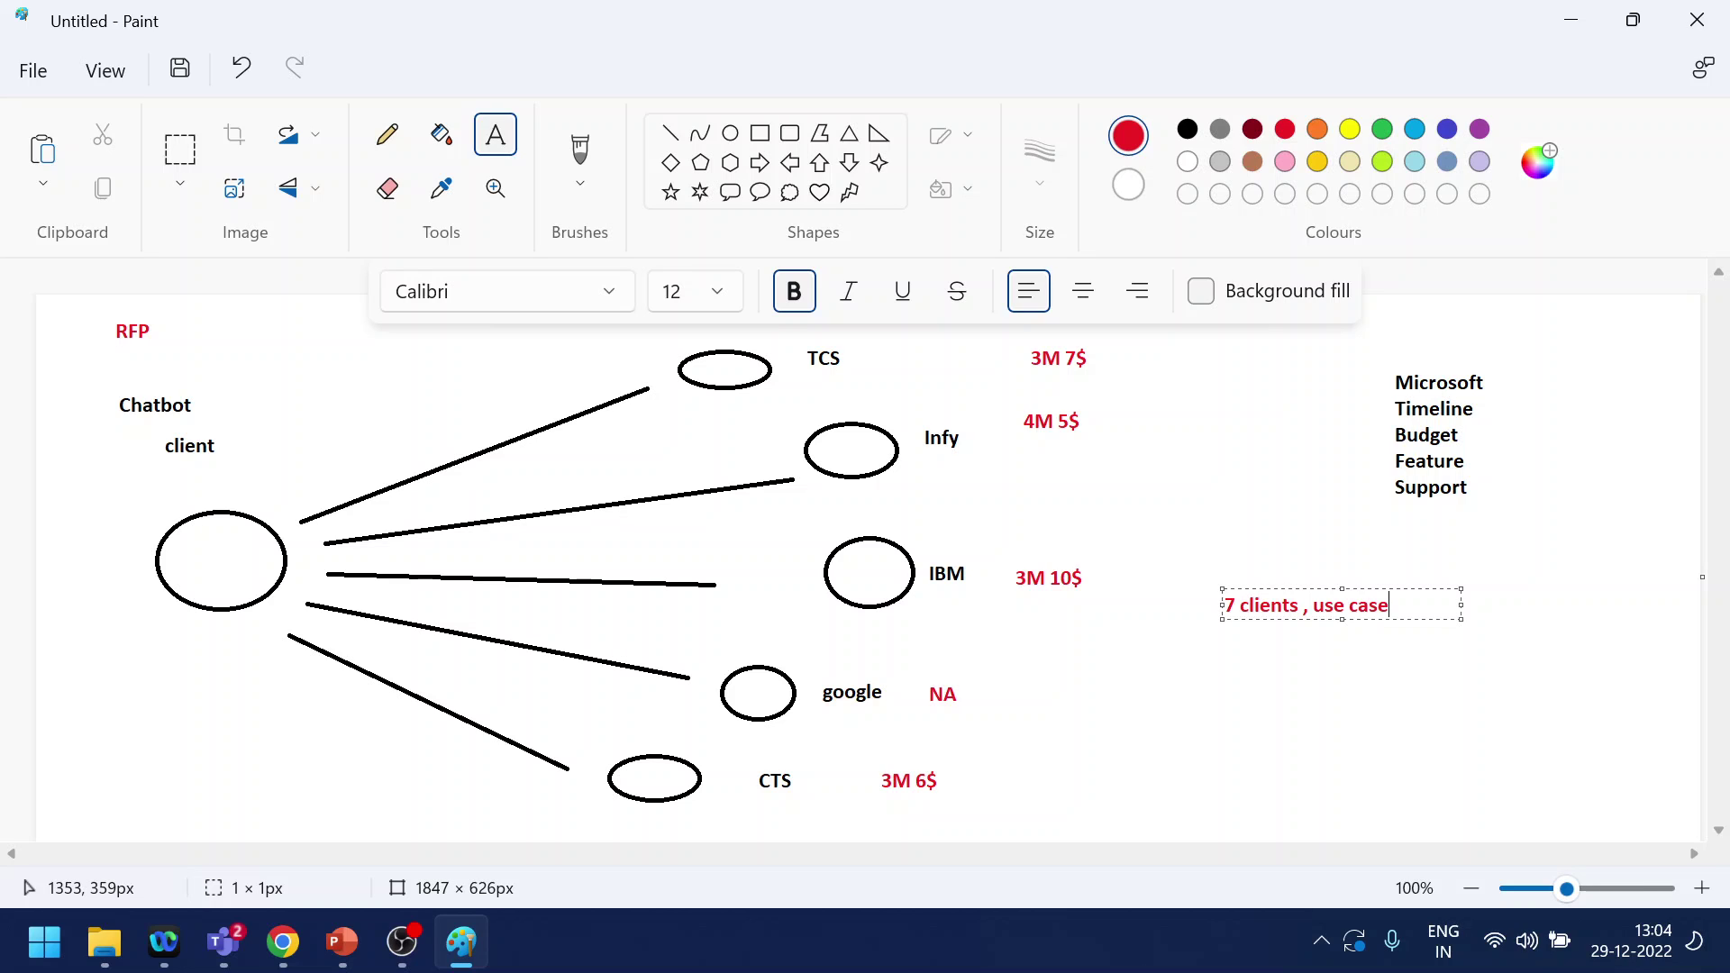
key("Return")
type("200")
type("people")
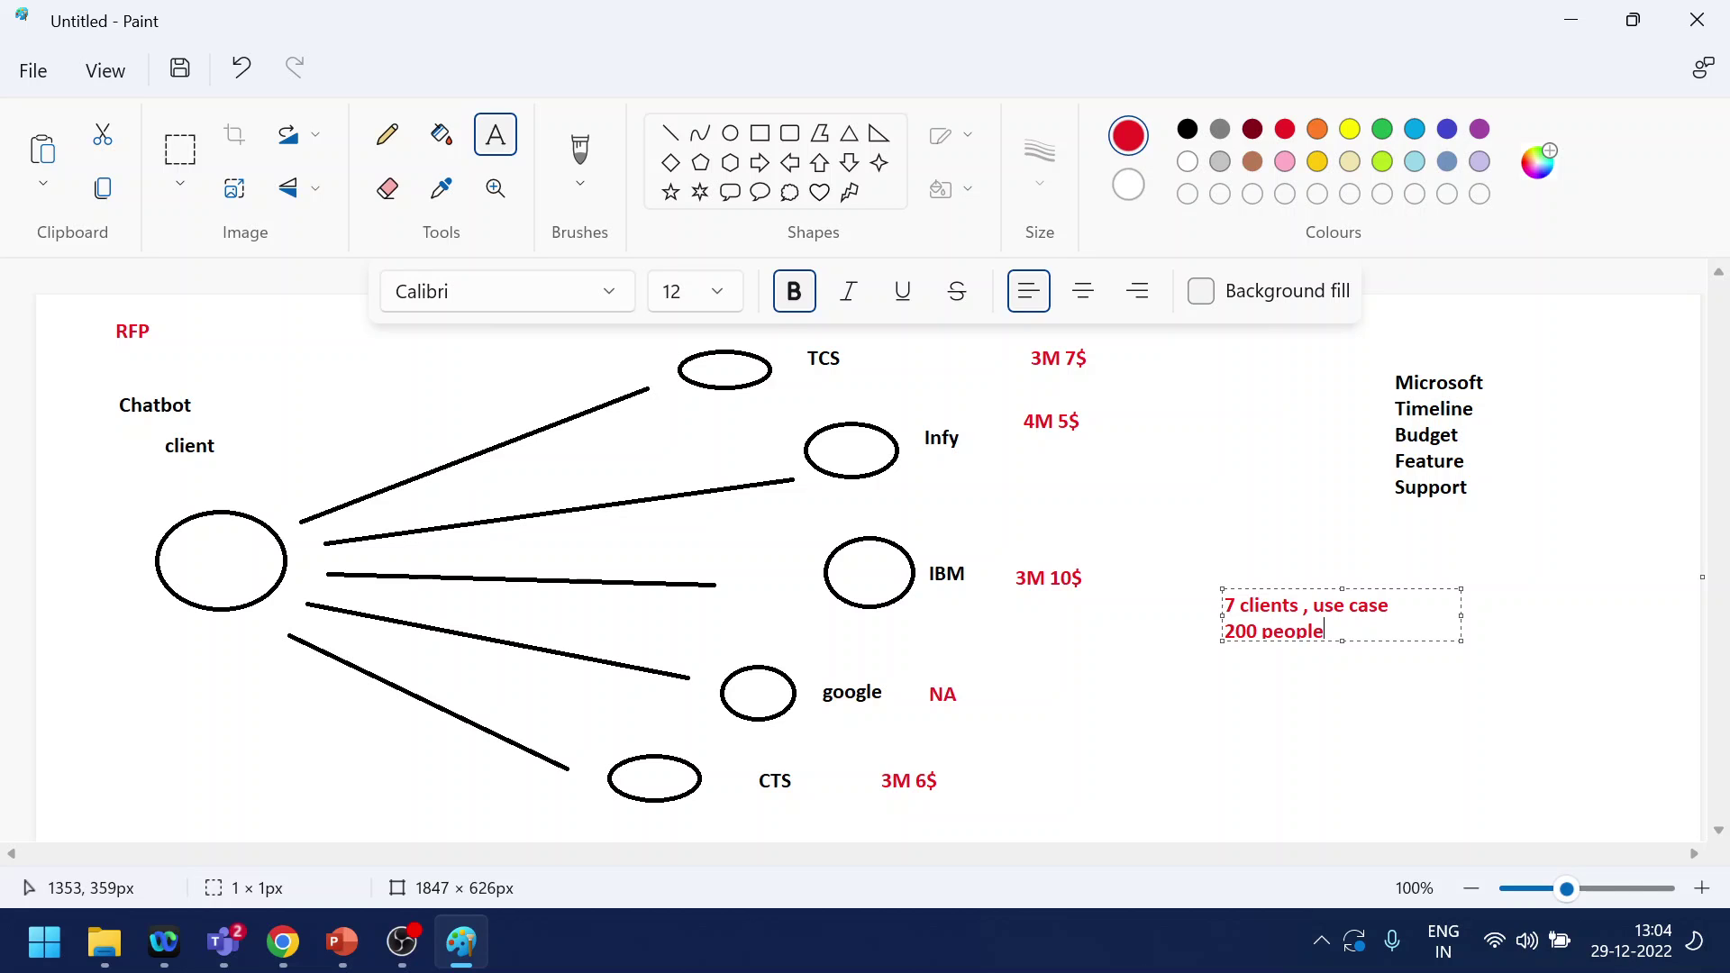
key("Return")
type("support")
key("Return")
type("25")
key("BackSpace")
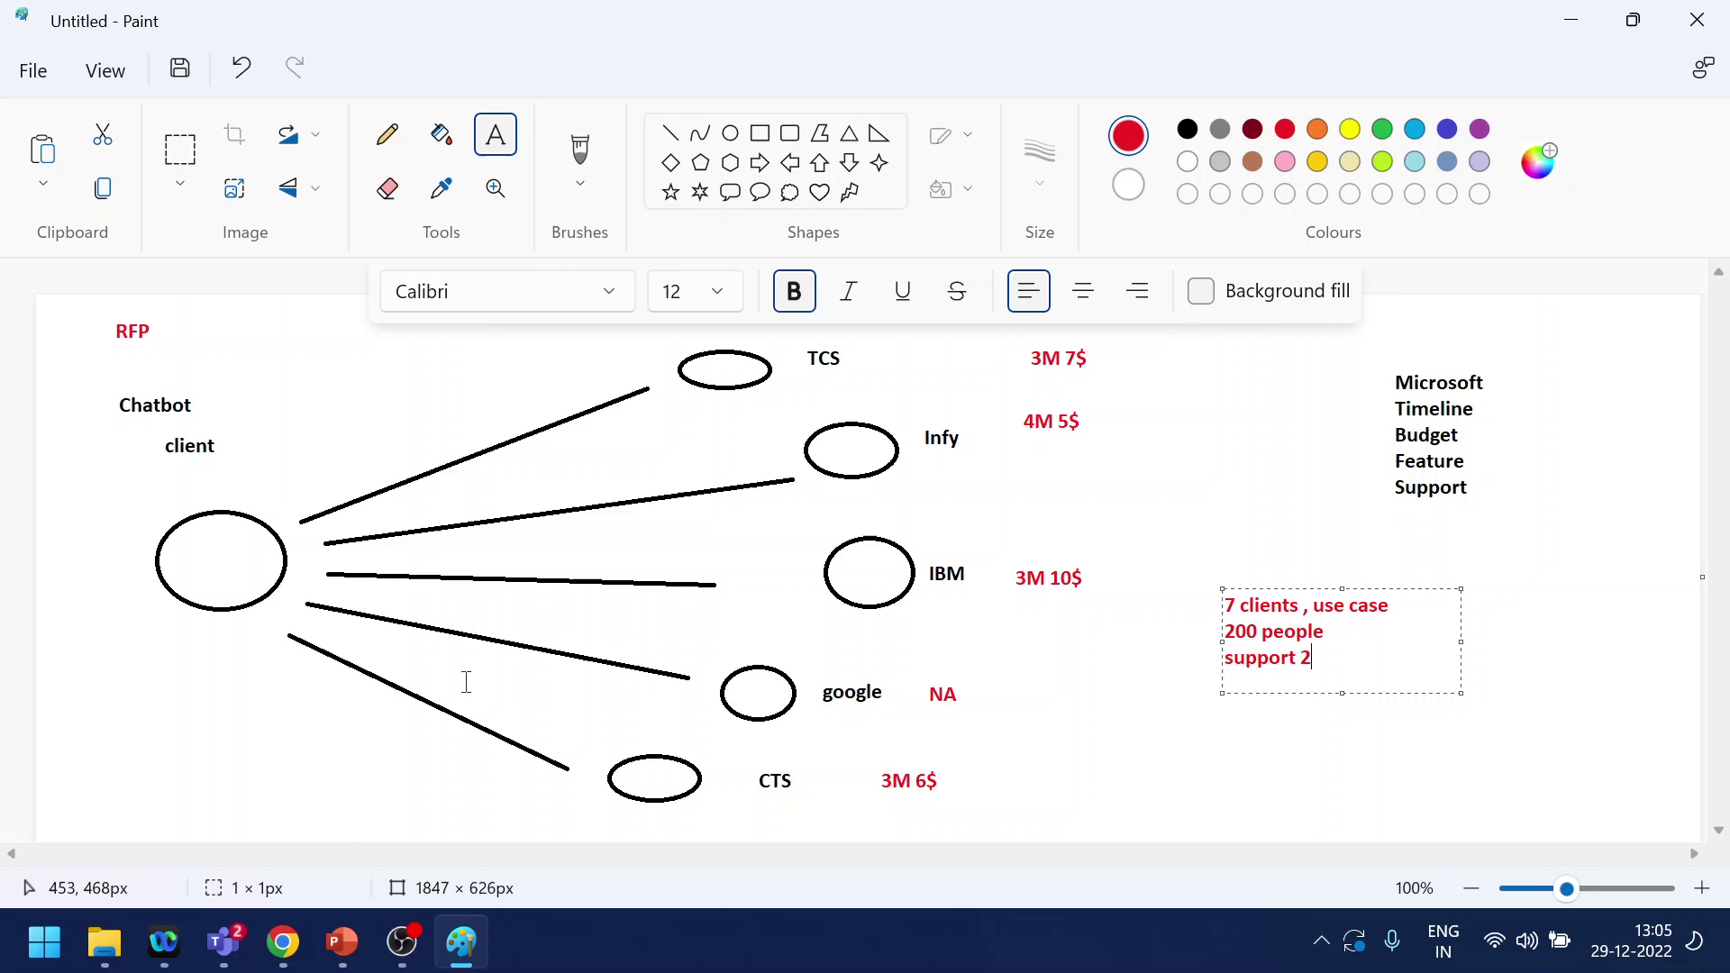
Draw a red vertical line through all the connectors, then return to the PowerPoint deck
left_click(669, 133)
left_click_drag(495, 345, 496, 802)
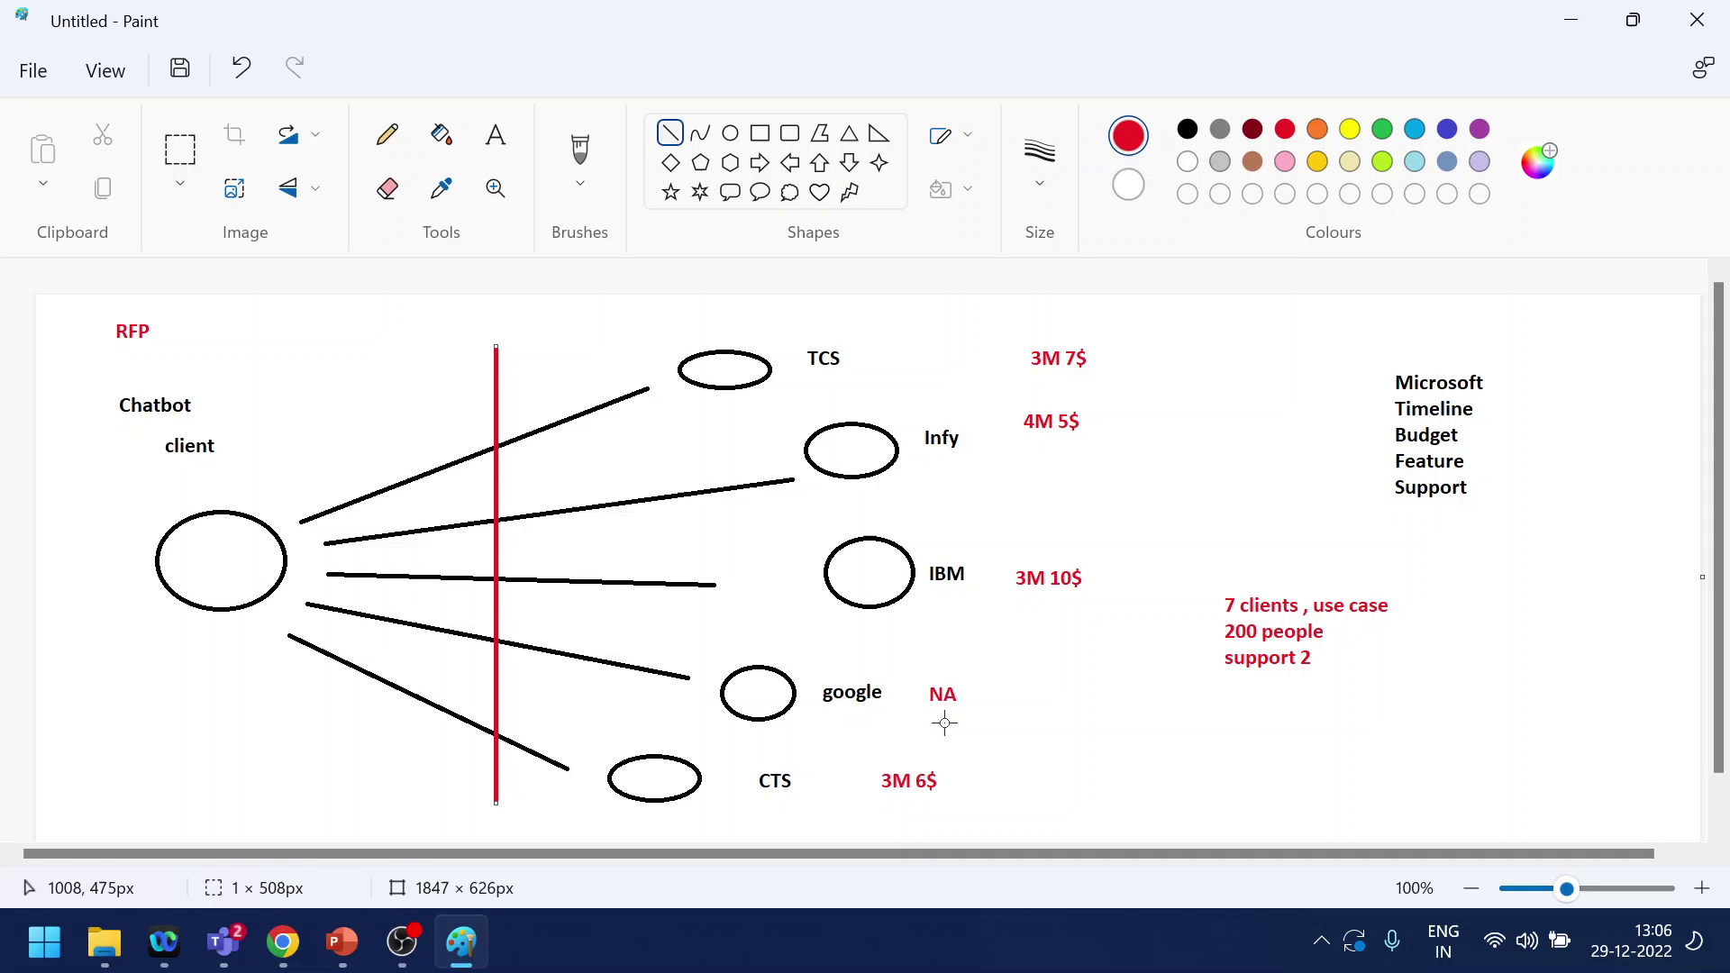
left_click(358, 953)
Compare the PowerPoint Technical Pre-Sales role slide with the Paint bid diagram, ending with Paint in front
left_click(100, 654)
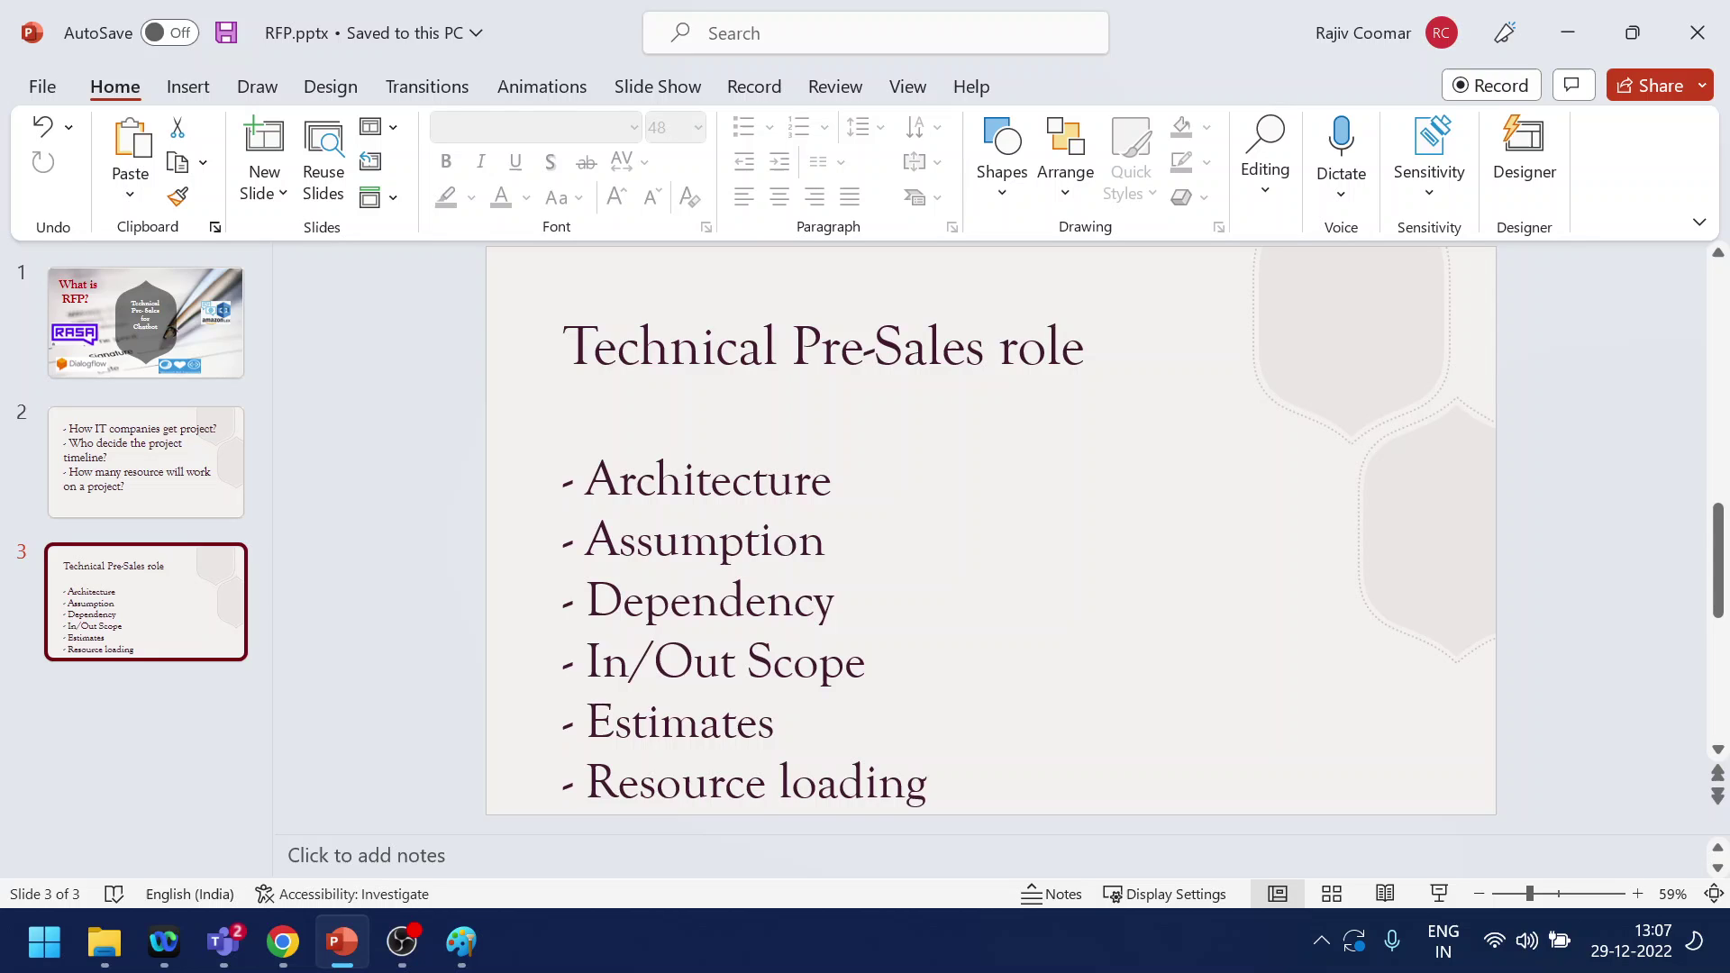
left_click(462, 942)
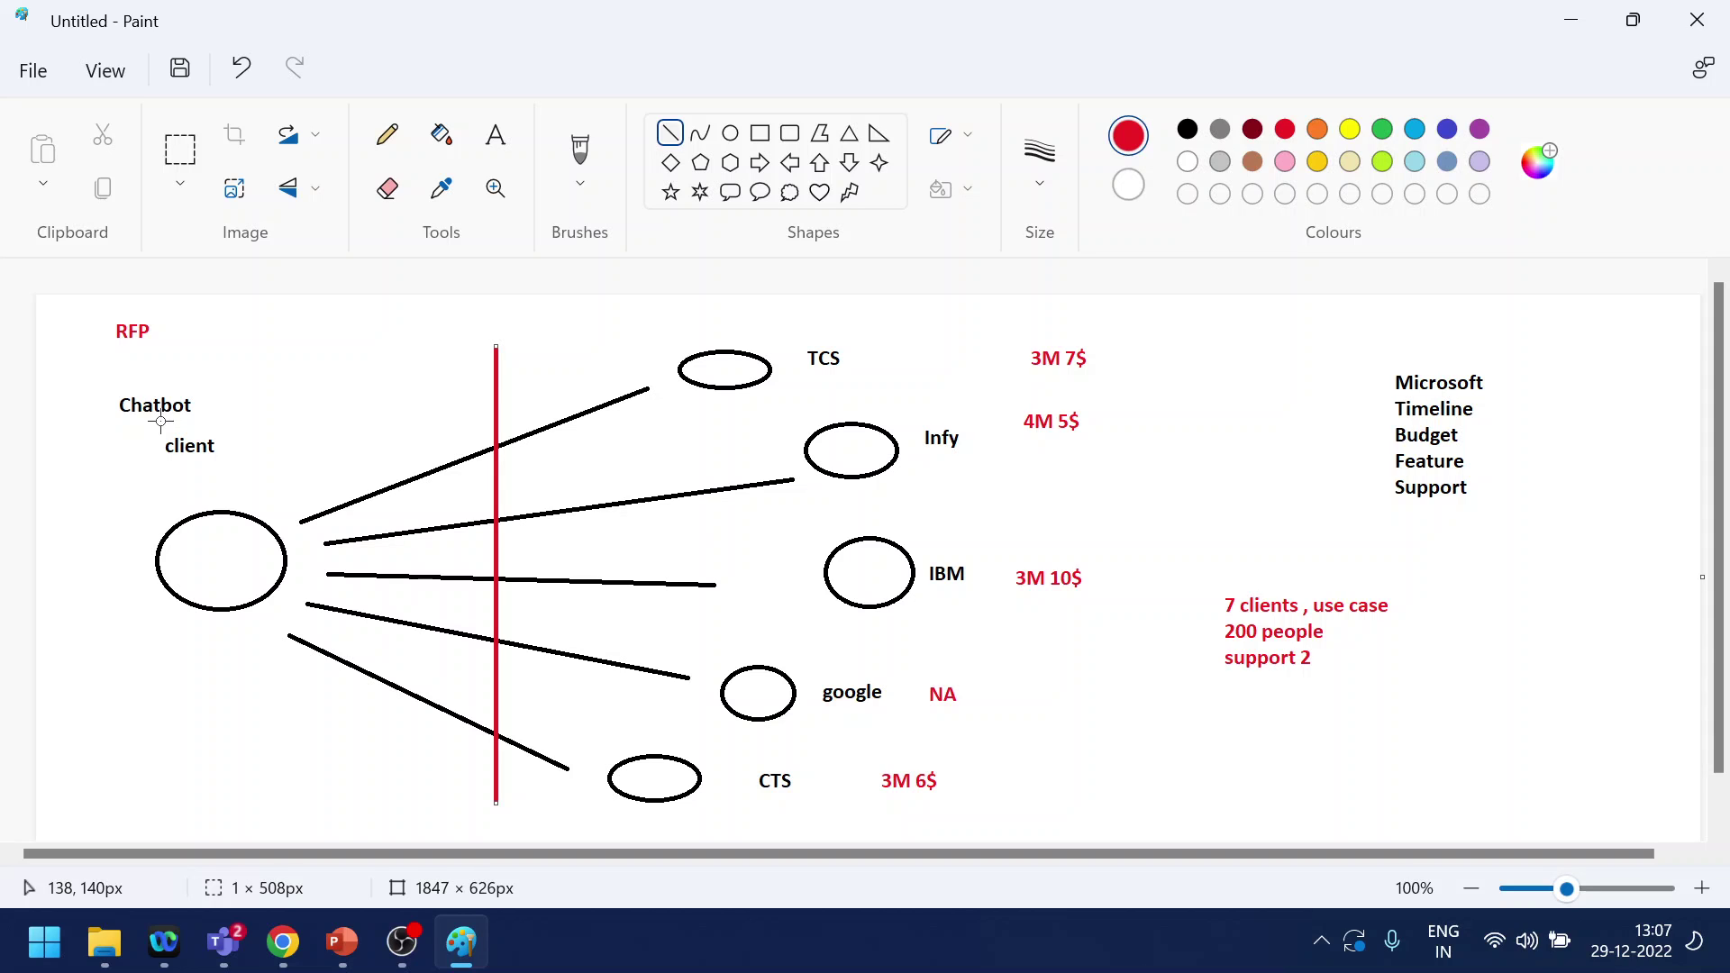
left_click(344, 944)
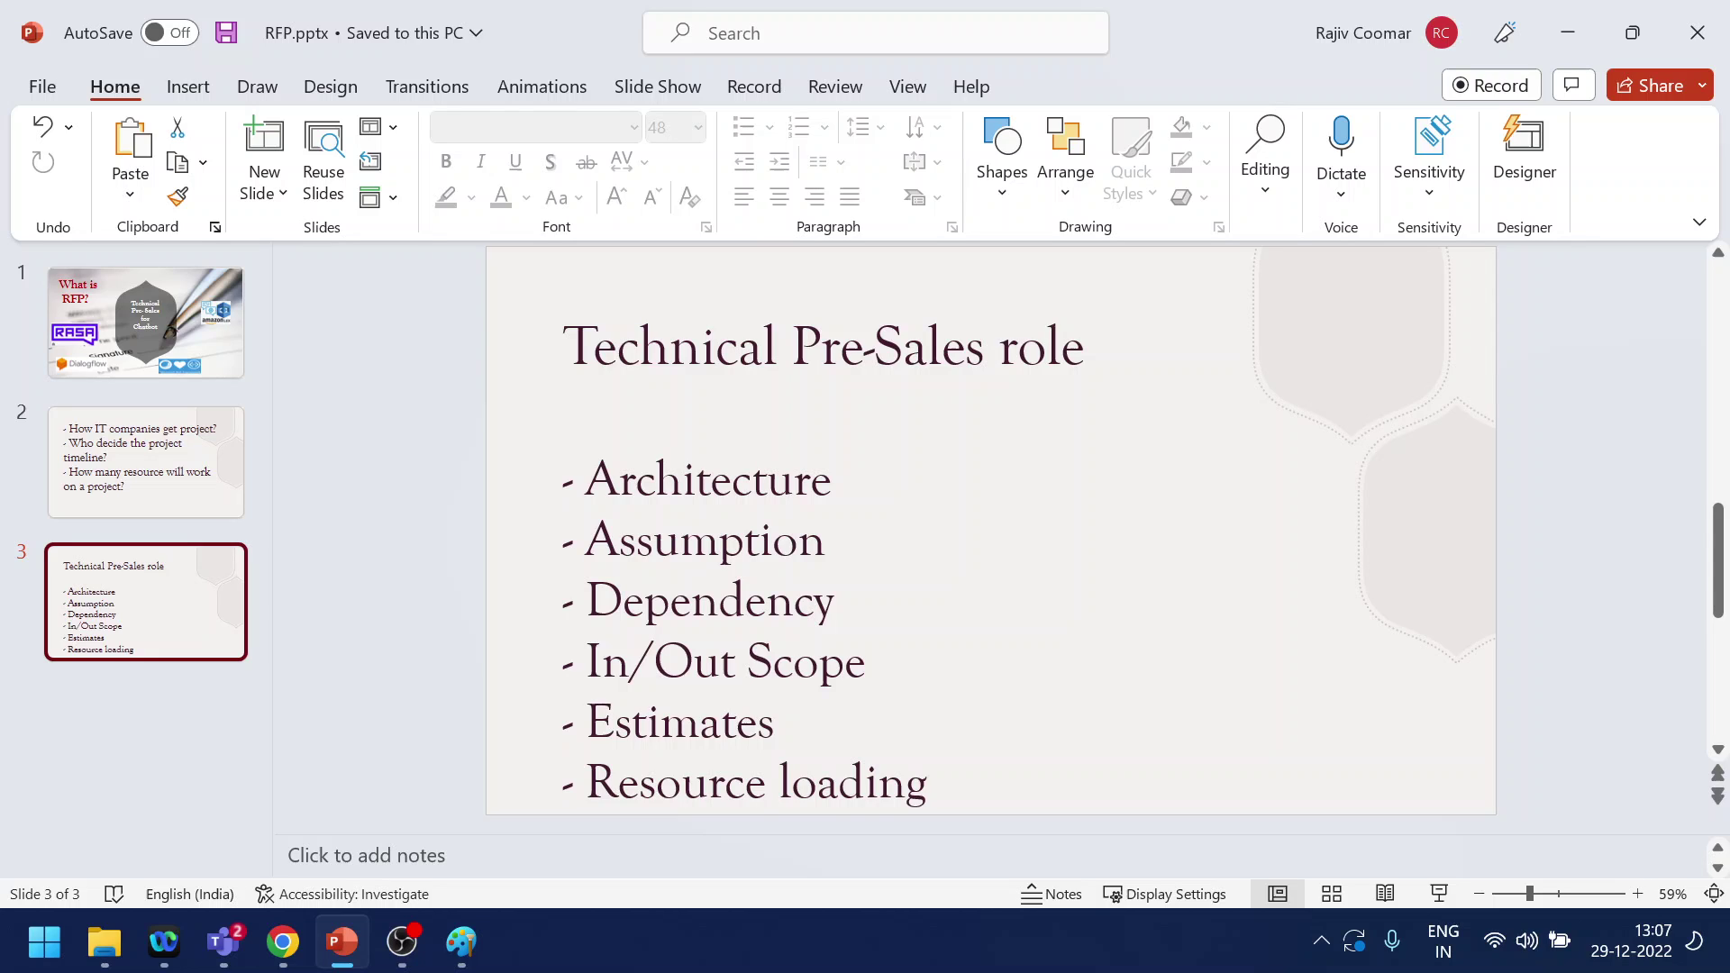
left_click(462, 942)
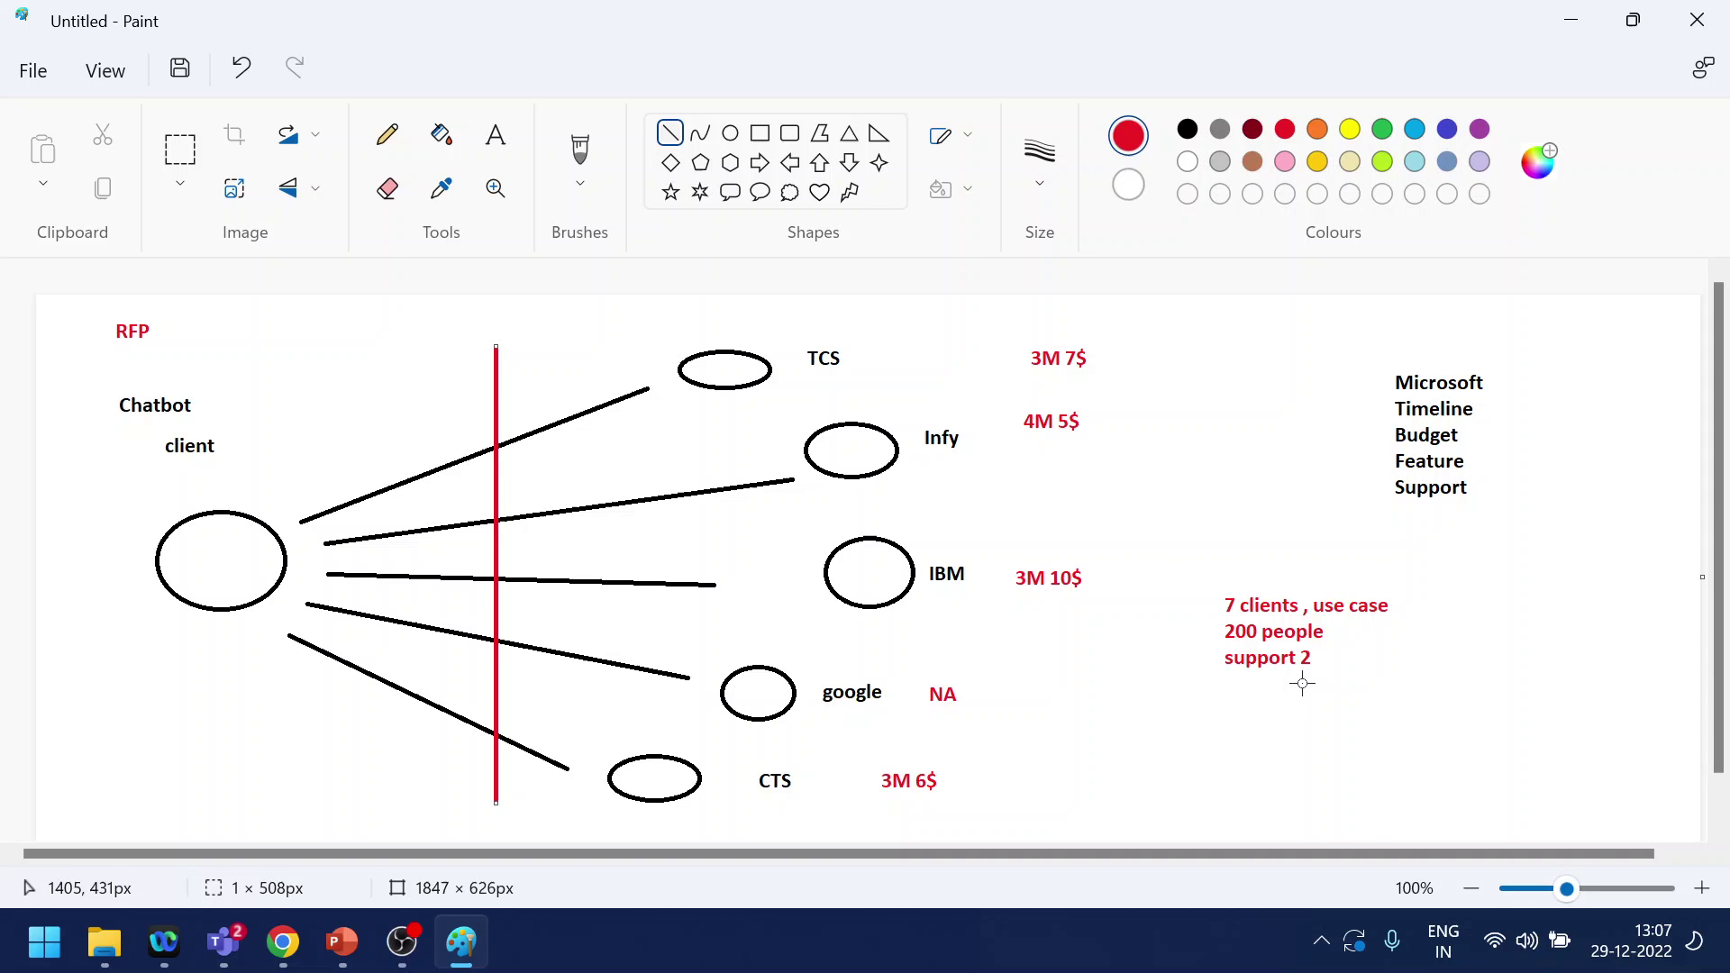
left_click(339, 944)
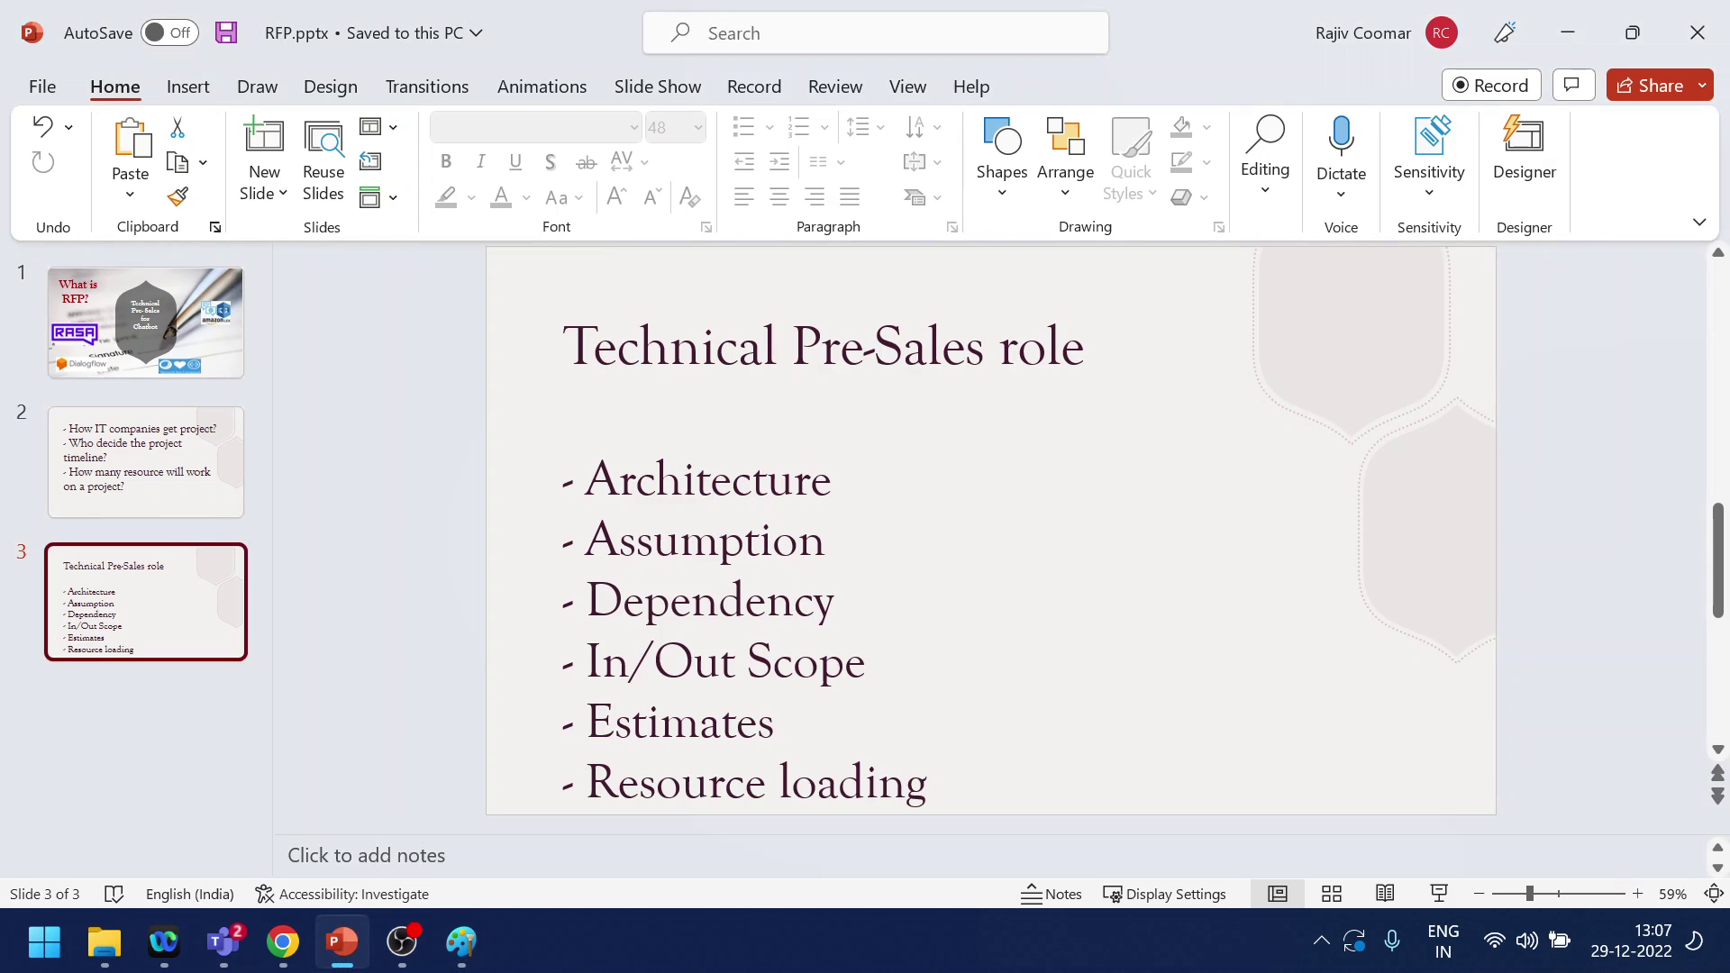